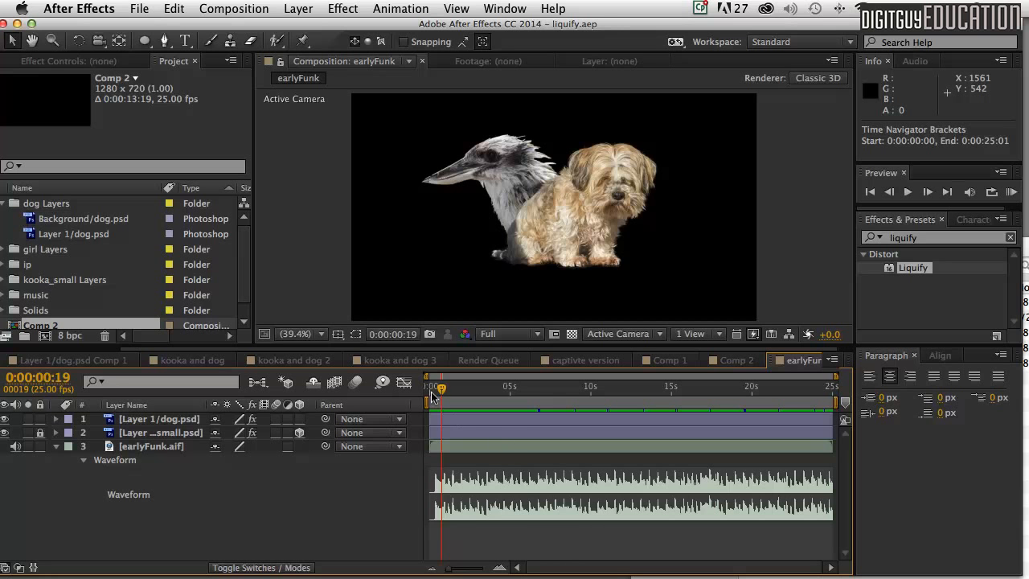
Step: Play a RAM preview of the earlyFunk composition to check the animation against the music
mouse_move(441, 387)
mouse_down()
mouse_move(427, 388)
mouse_move(601, 387)
mouse_move(444, 387)
mouse_up()
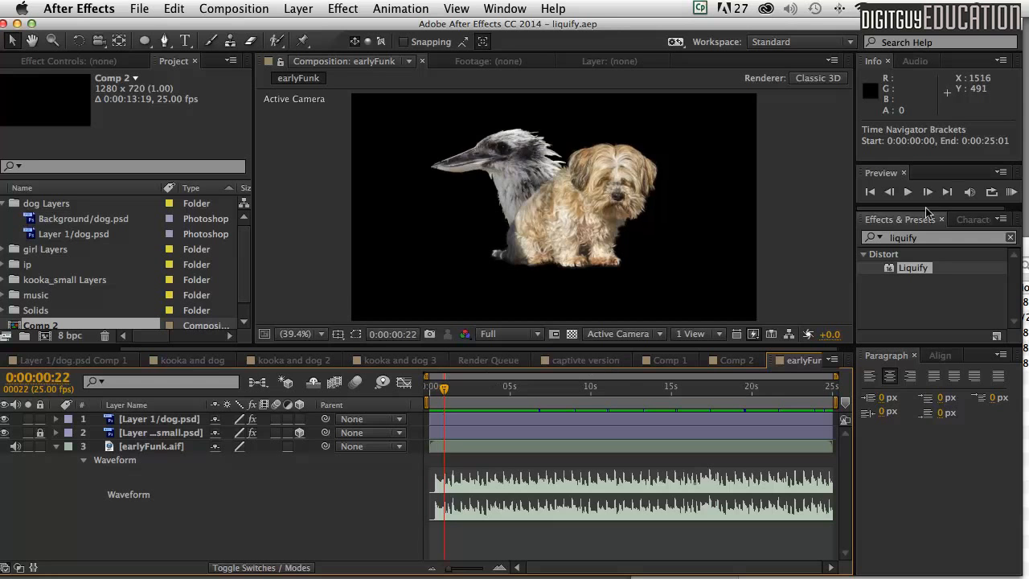
click(1012, 192)
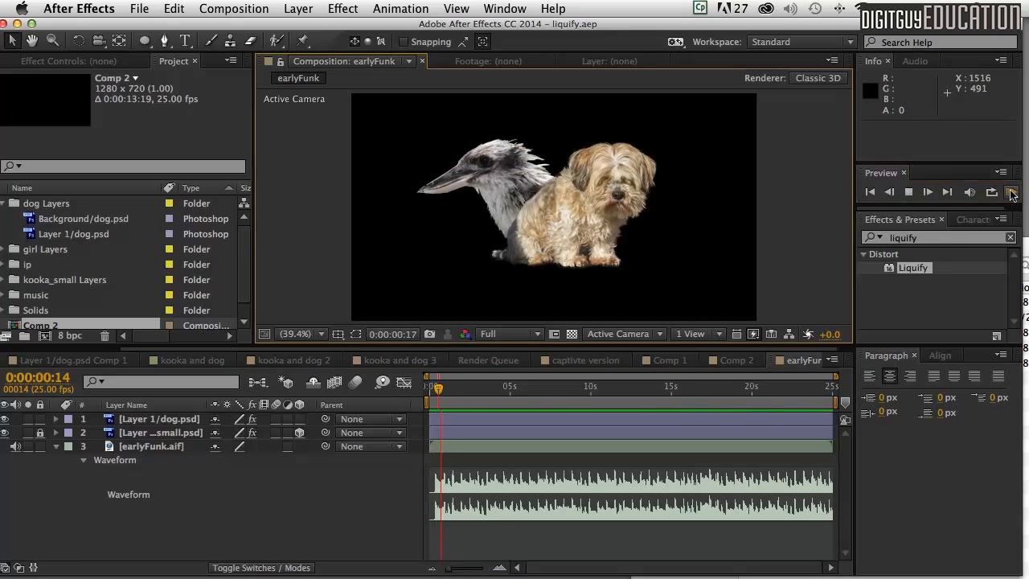
click(1012, 192)
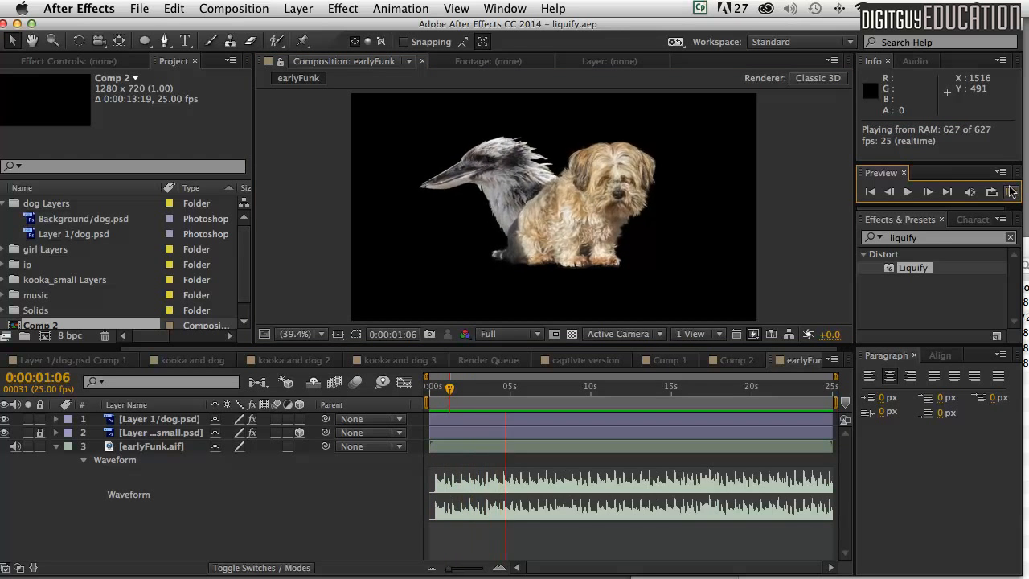
click(1012, 192)
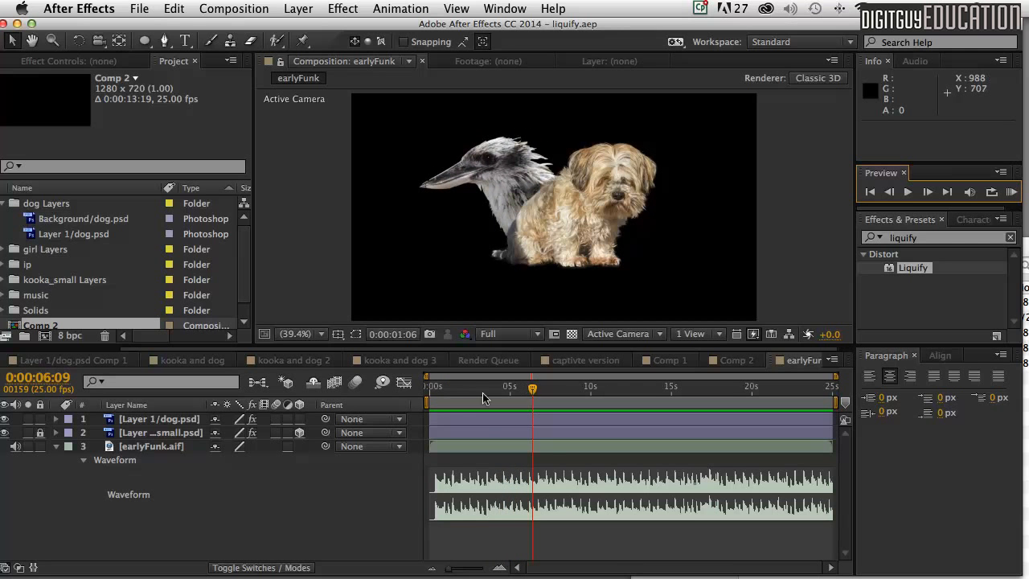
Step: Set the work area to start at 0:00:17:03 and RAM-preview that section
drag(531, 386, 693, 388)
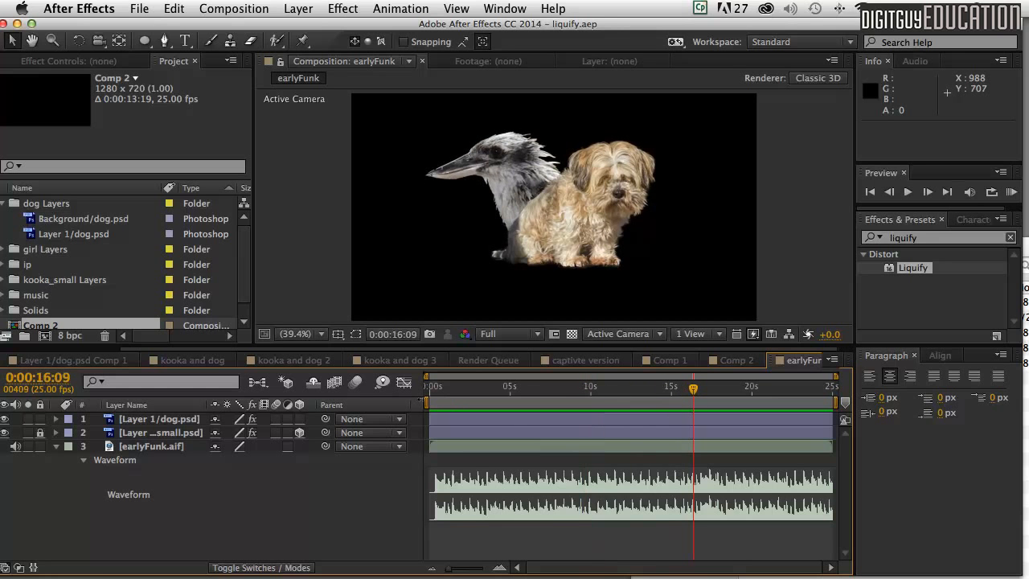
click(427, 402)
drag(693, 390, 703, 386)
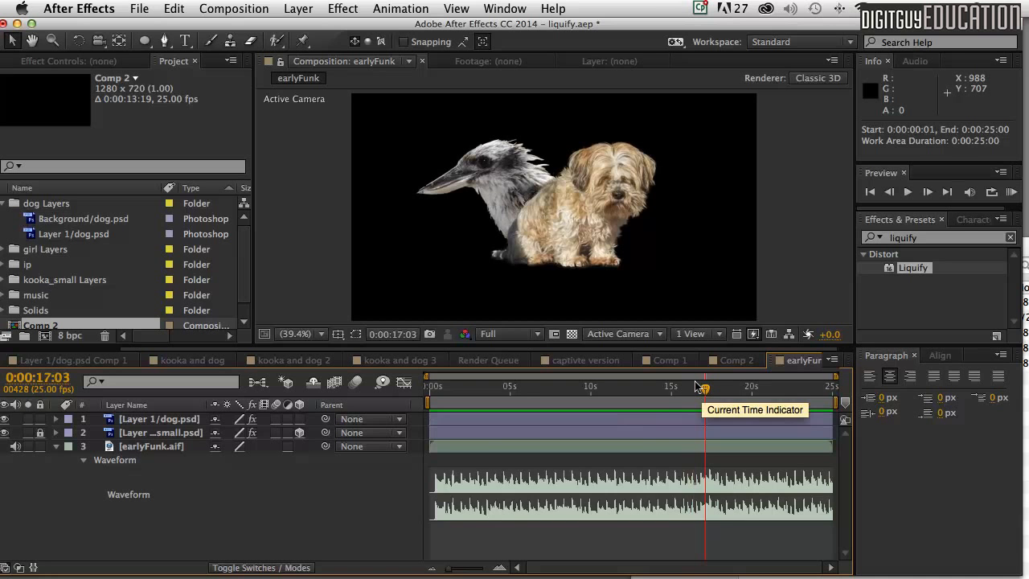
key(b)
click(1012, 193)
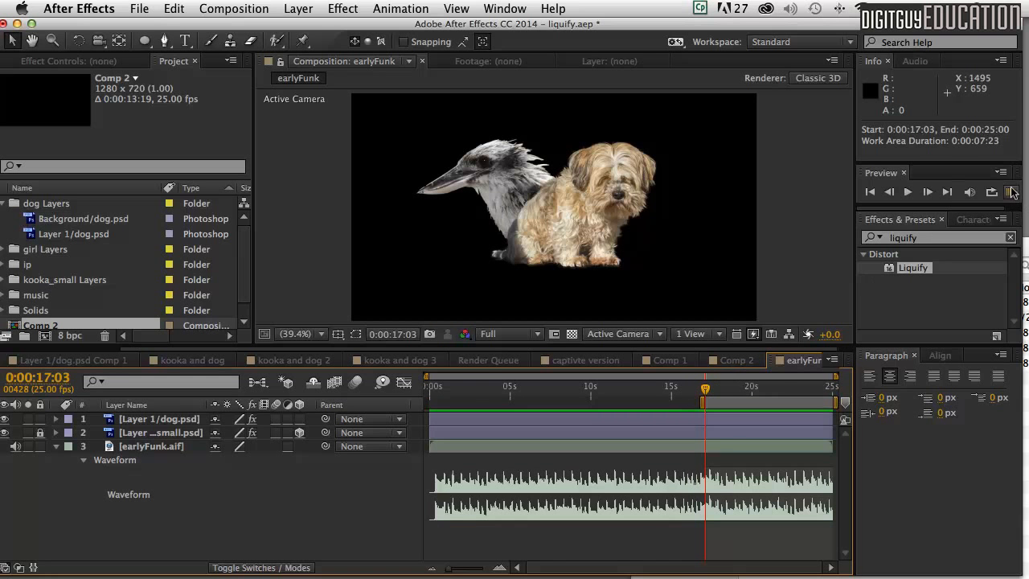
click(701, 394)
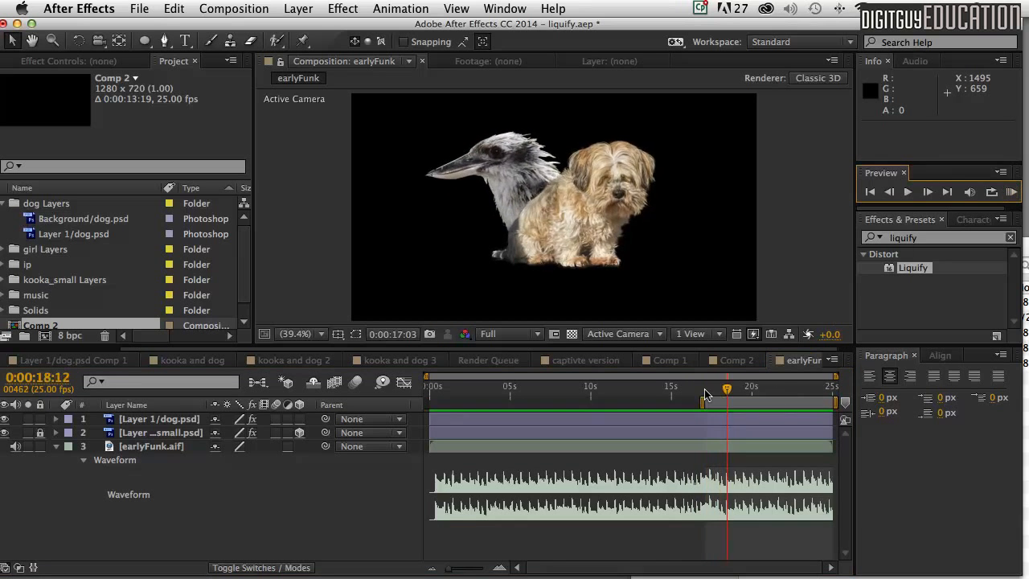
Step: Extend the start of the work area back to 0:00:16:09 and RAM-preview the section
drag(693, 398, 683, 400)
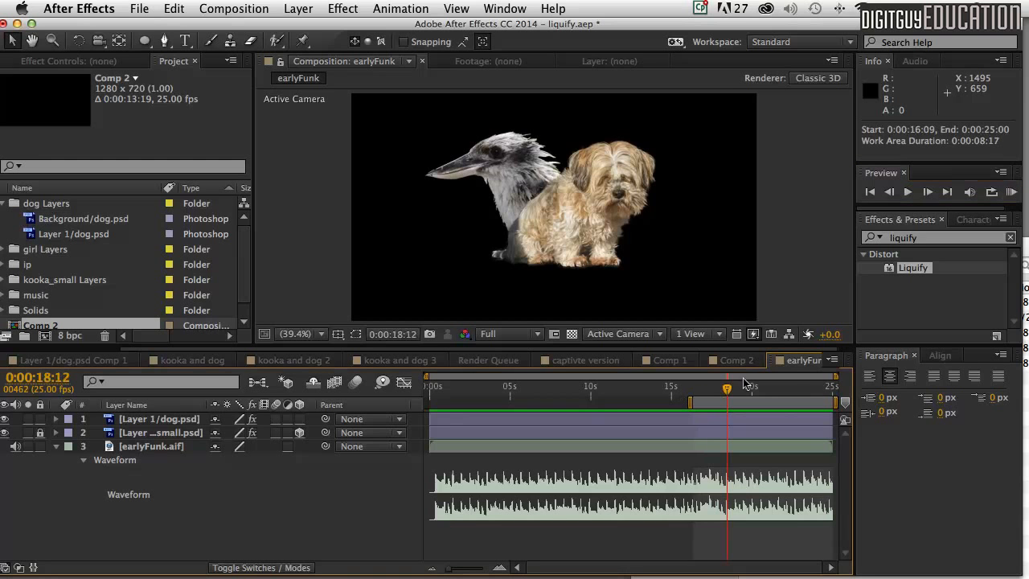
click(1012, 193)
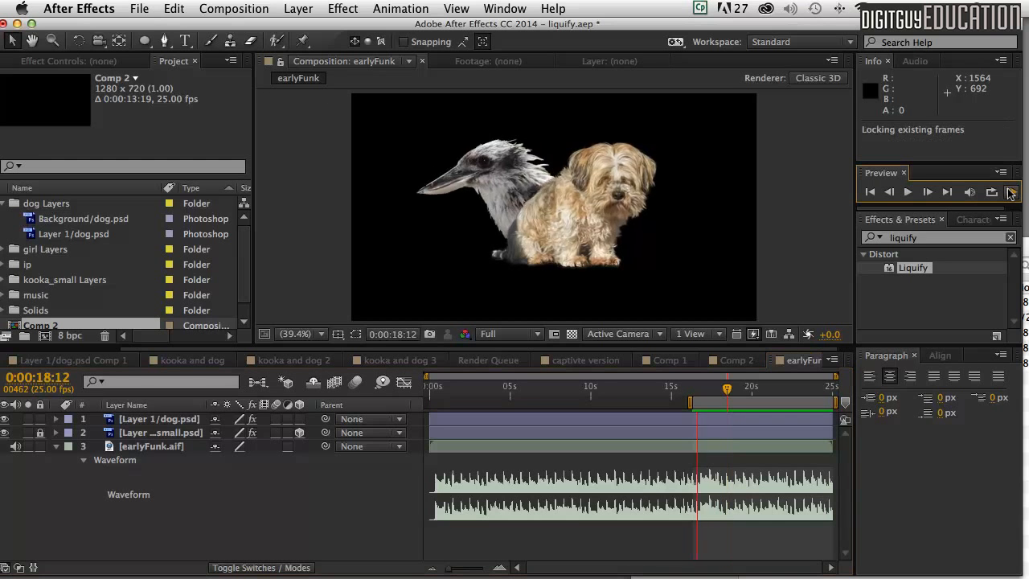
click(1000, 193)
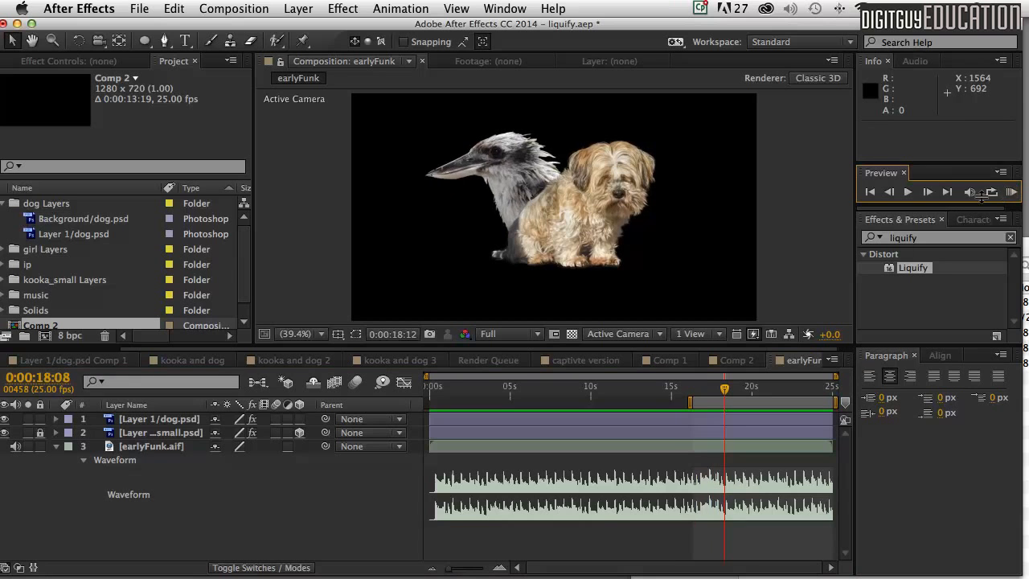
Step: Examine the audio waveform around 0:00:17:07 at closer range and RAM-preview the work area
drag(447, 570, 471, 569)
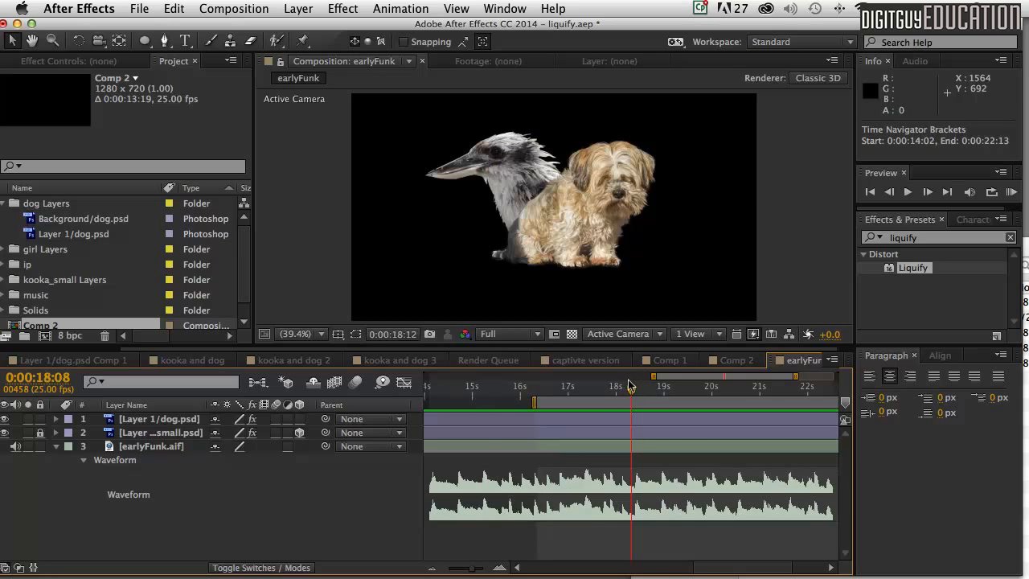
drag(627, 387, 582, 410)
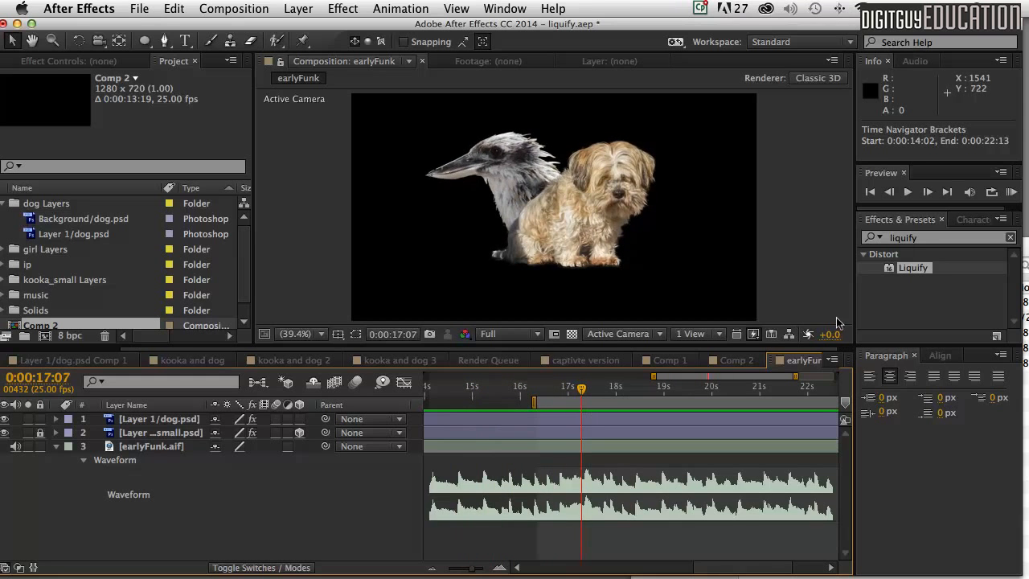
click(1012, 191)
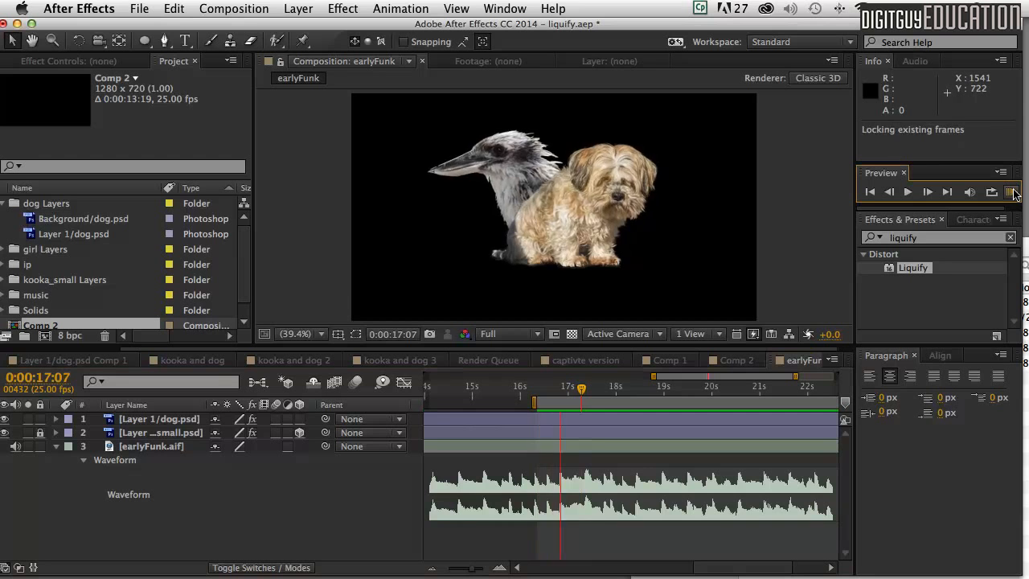
click(735, 320)
Step: Apply the Liquify effect to the Layer 1/dog.psd layer
click(173, 415)
click(169, 419)
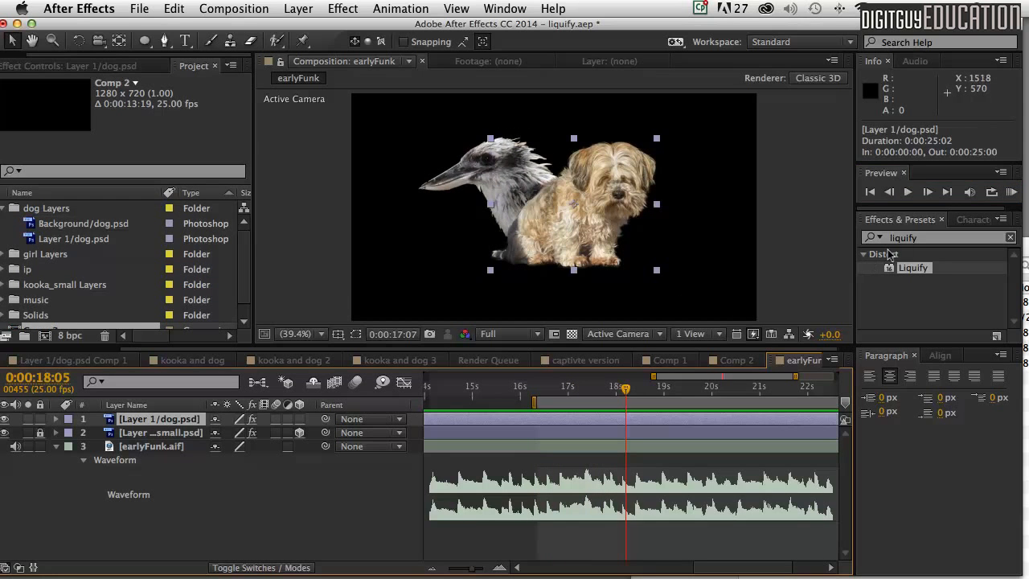
drag(890, 267, 550, 217)
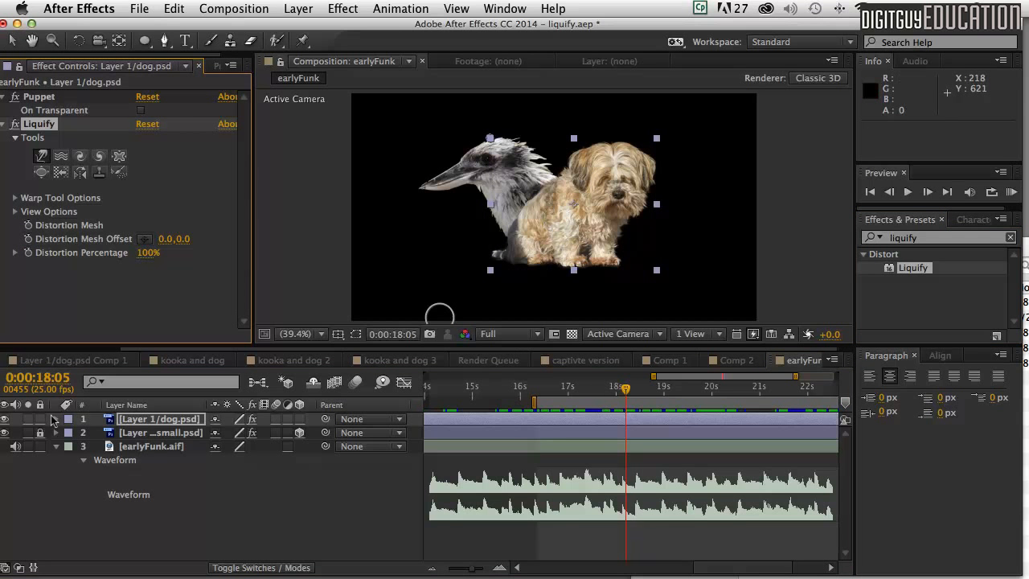
Step: Reveal the dog layer's Liquify properties and enable keyframing for Distortion Mesh at 0:00:16:21
click(54, 419)
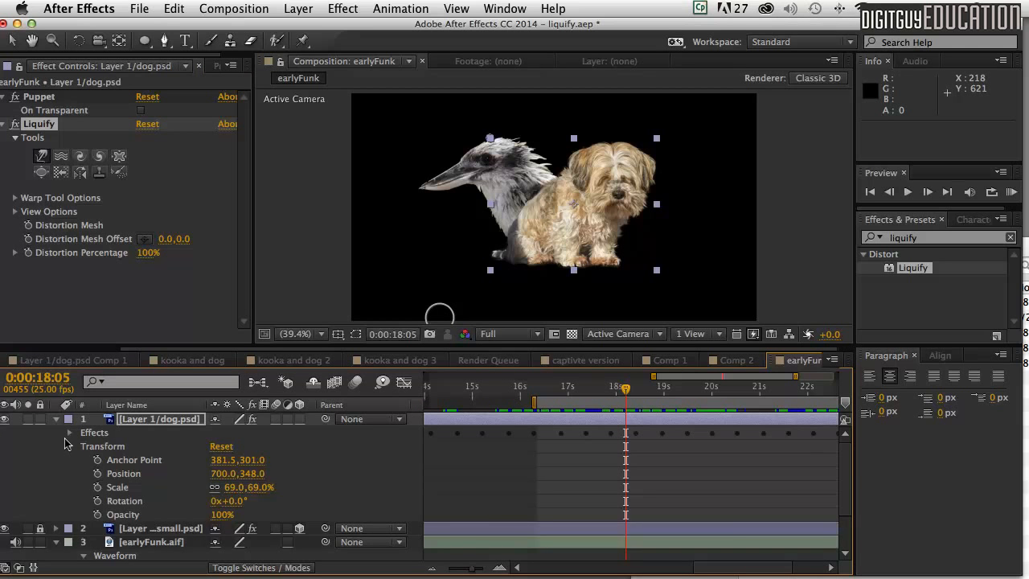
click(69, 447)
click(70, 432)
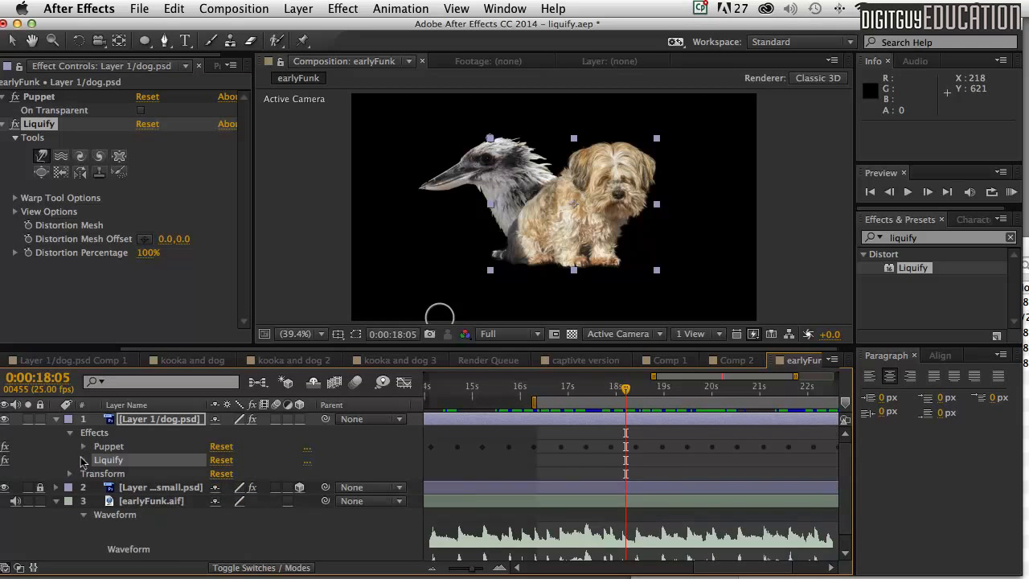
click(83, 460)
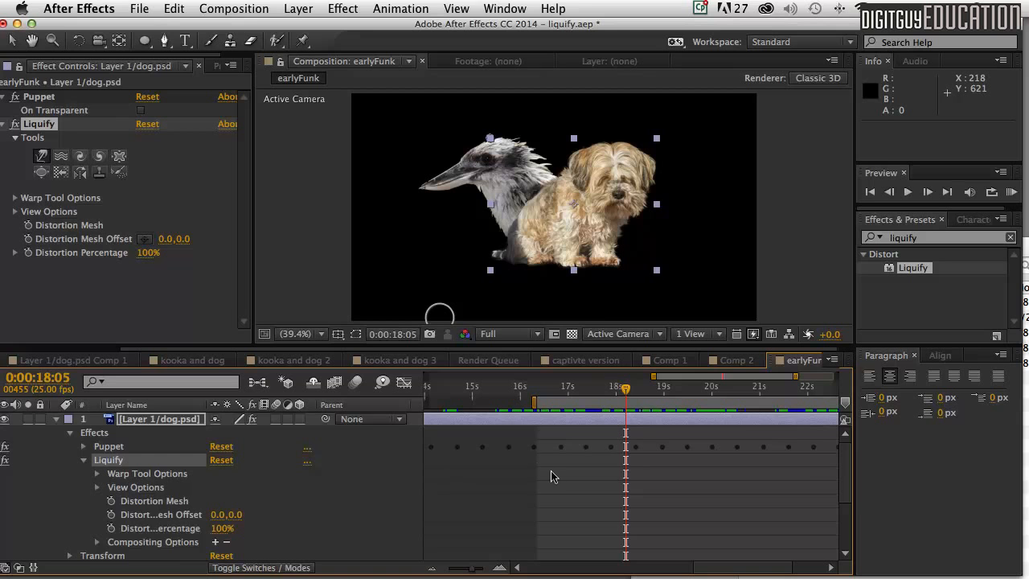
scroll(555, 472, down, 2)
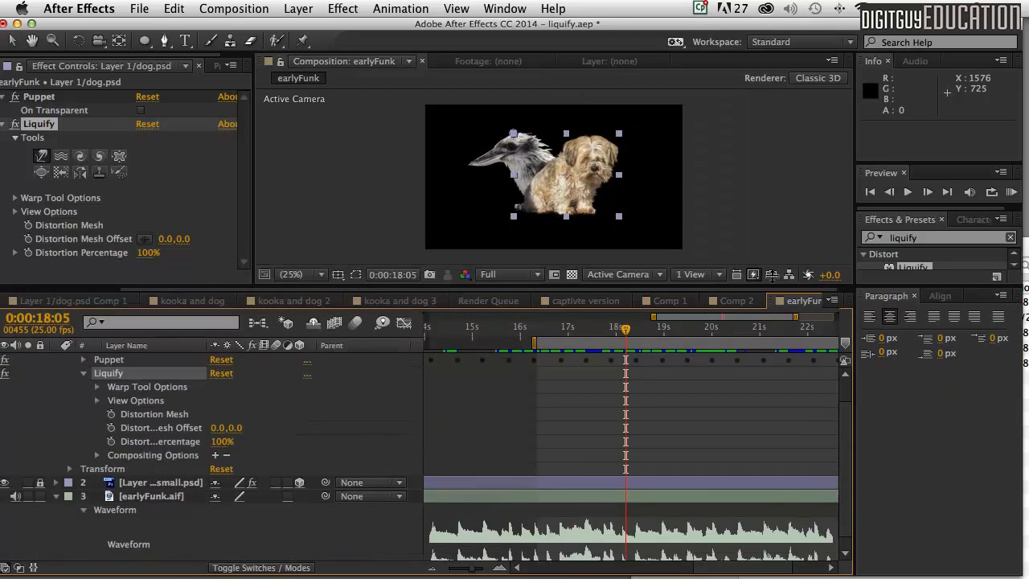
drag(768, 348, 774, 239)
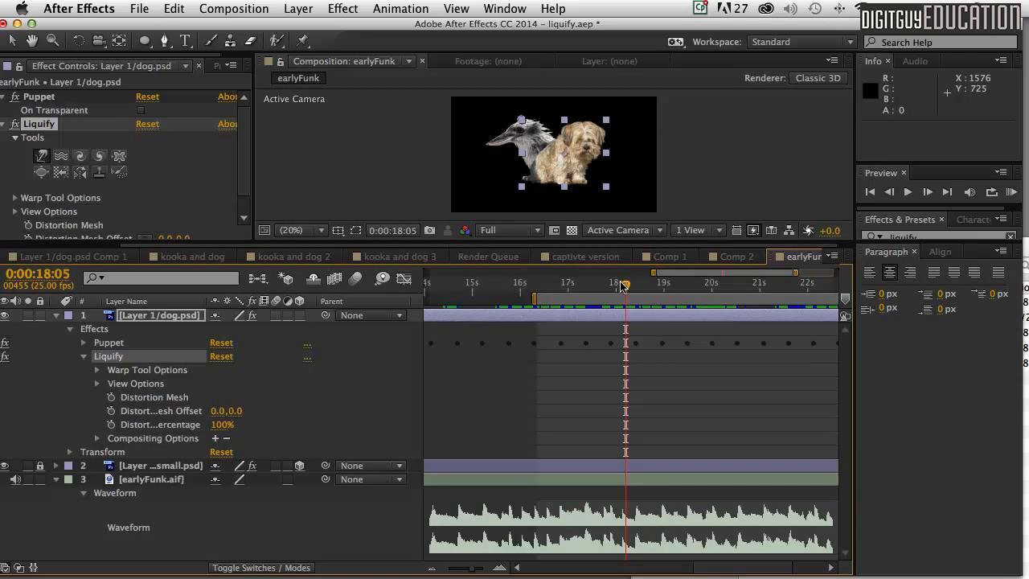
drag(613, 282, 553, 283)
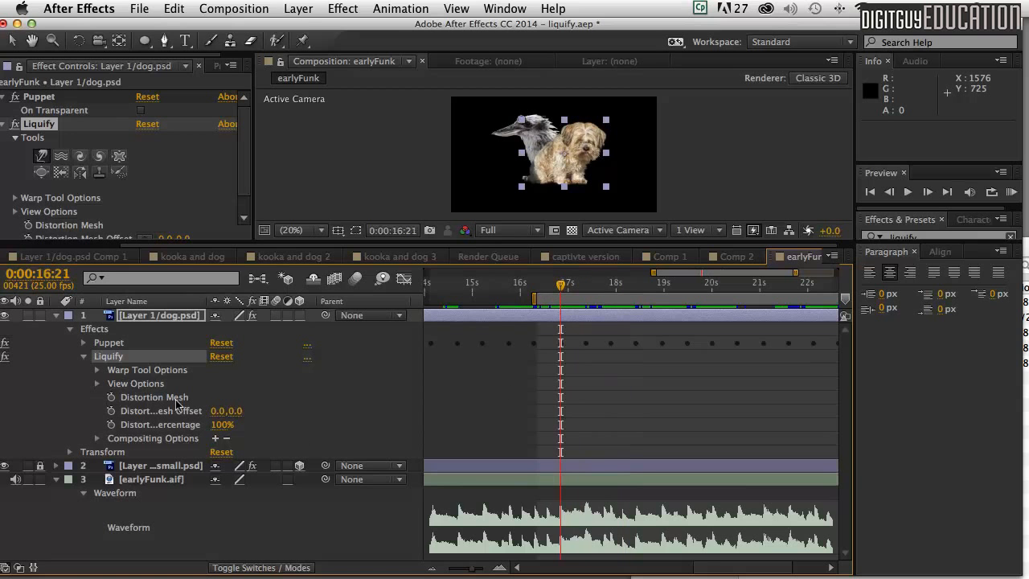
click(110, 398)
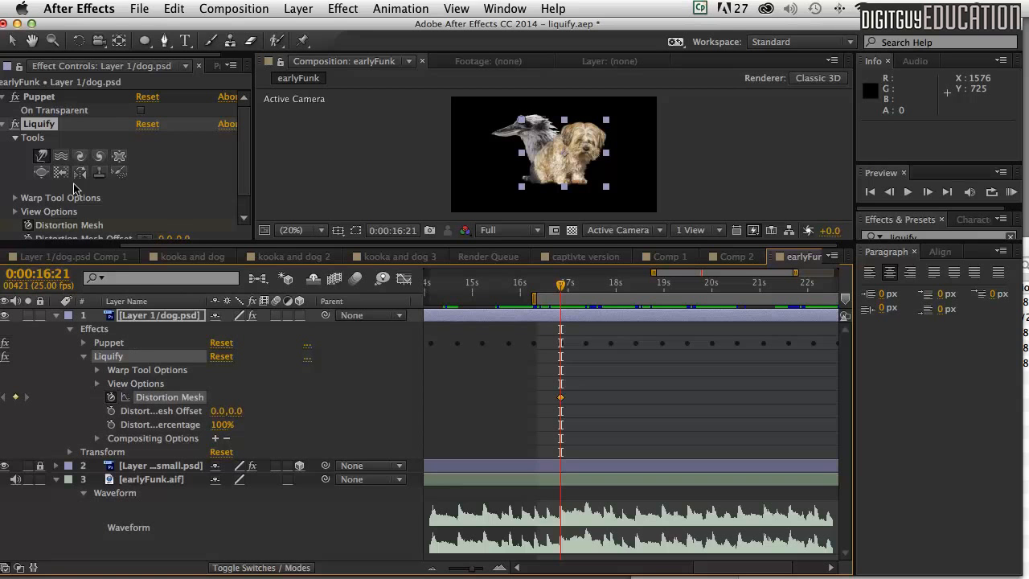
Step: At 0:00:17:04, reshape the dog's muzzle with Liquify's Warp tool, using brush size 64 and pressure 50
drag(193, 236, 196, 255)
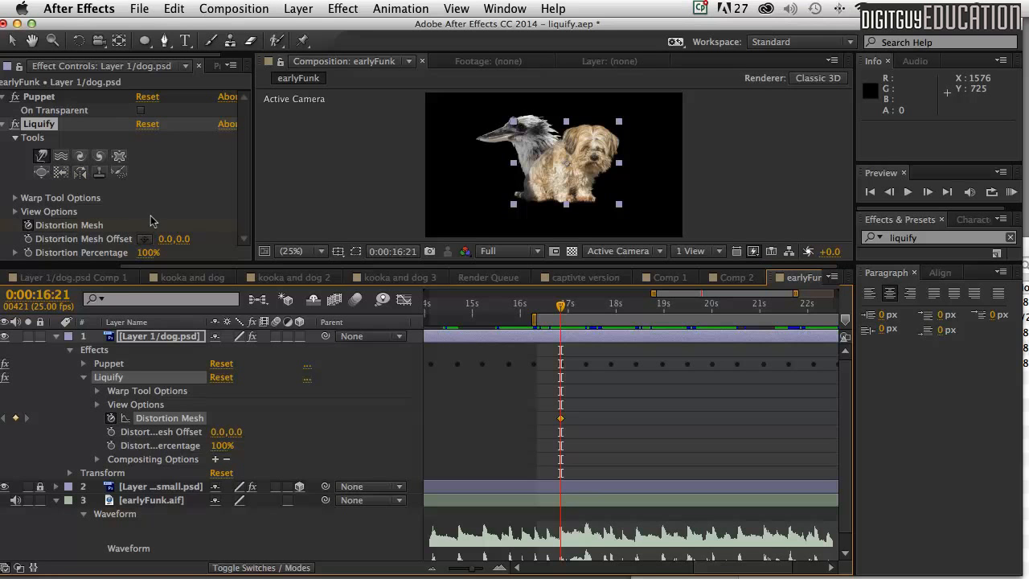
click(42, 156)
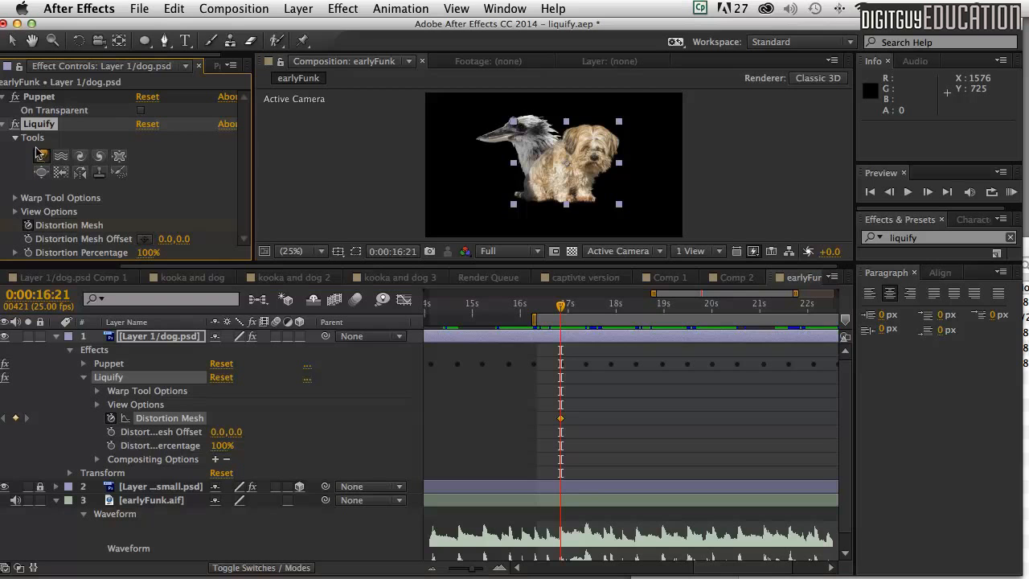
click(13, 197)
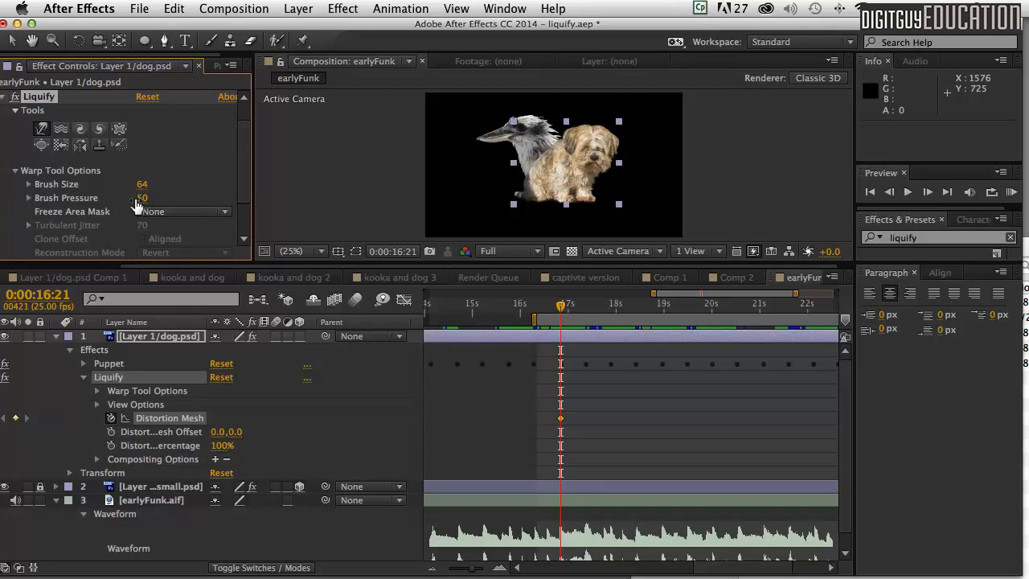
click(11, 170)
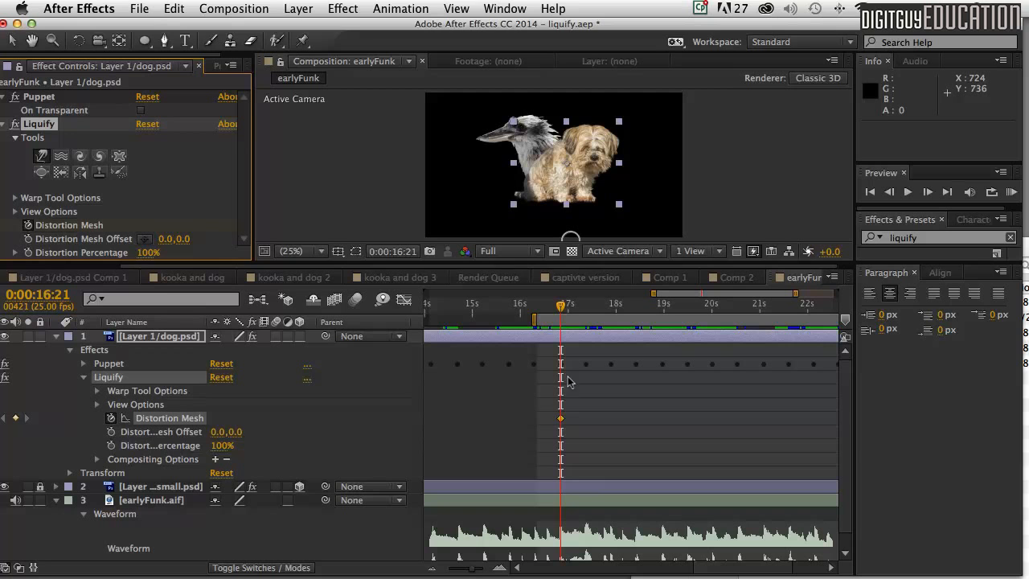
drag(560, 305, 570, 303)
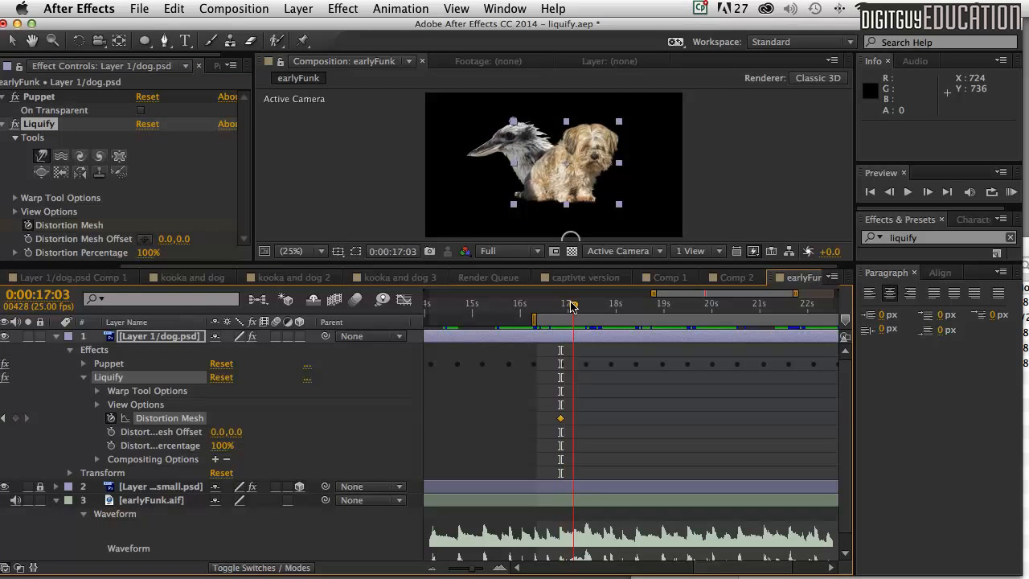
drag(571, 306, 574, 308)
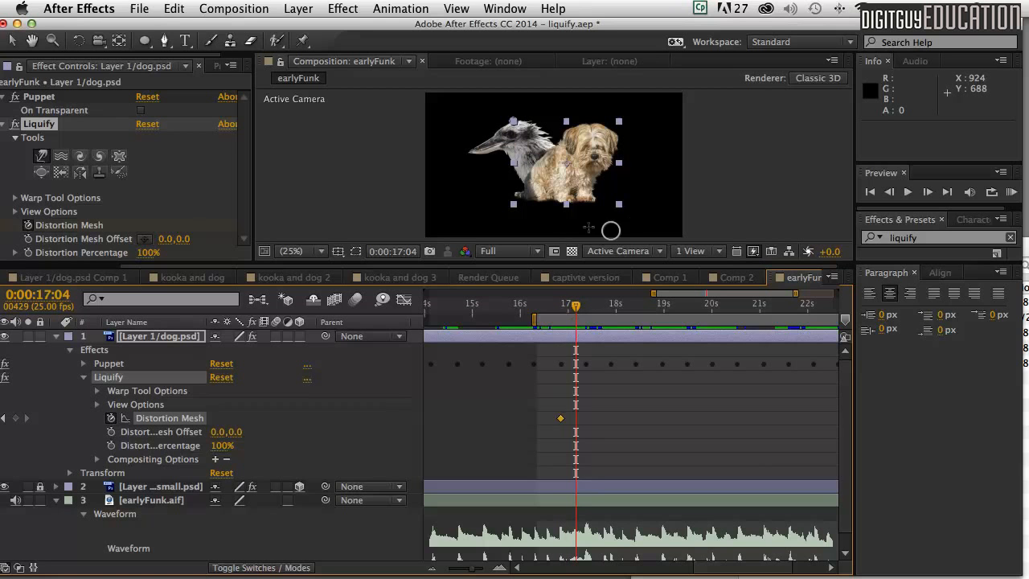
drag(598, 265, 595, 432)
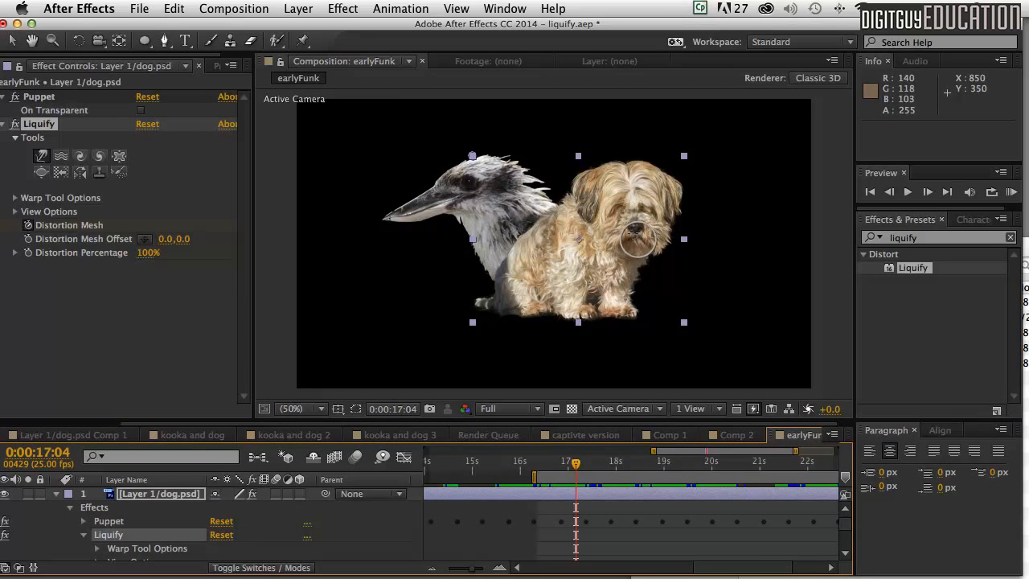
mouse_move(640, 241)
mouse_down()
mouse_move(616, 241)
mouse_move(627, 233)
mouse_move(635, 255)
mouse_move(649, 243)
mouse_move(637, 253)
mouse_move(628, 244)
mouse_up()
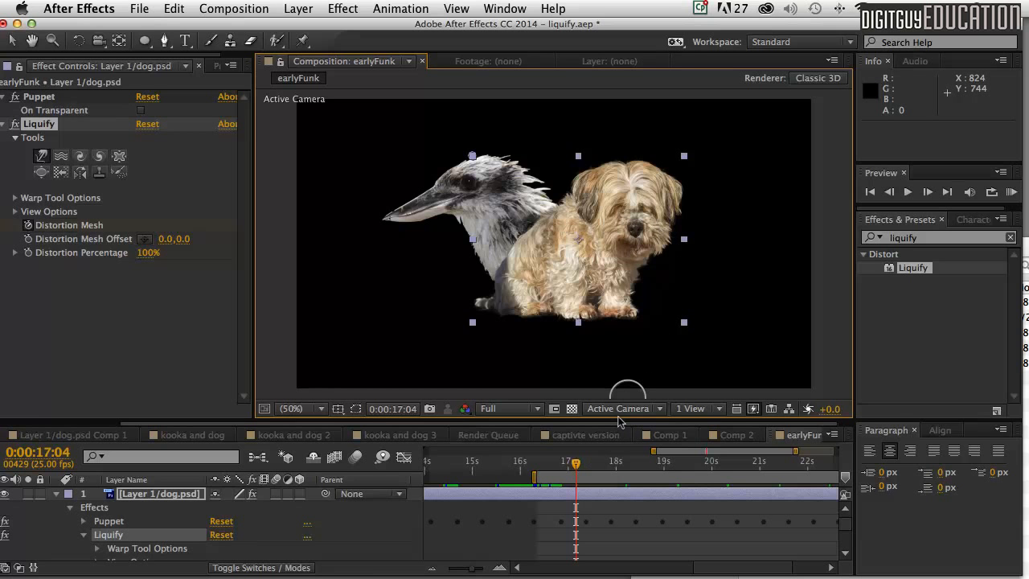
Step: Move the first Distortion Mesh keyframe to 0:00:16:22, paste a copy of it, and place that copy at 0:00:17:10 after the muzzle-distortion keyframe
drag(619, 418, 630, 322)
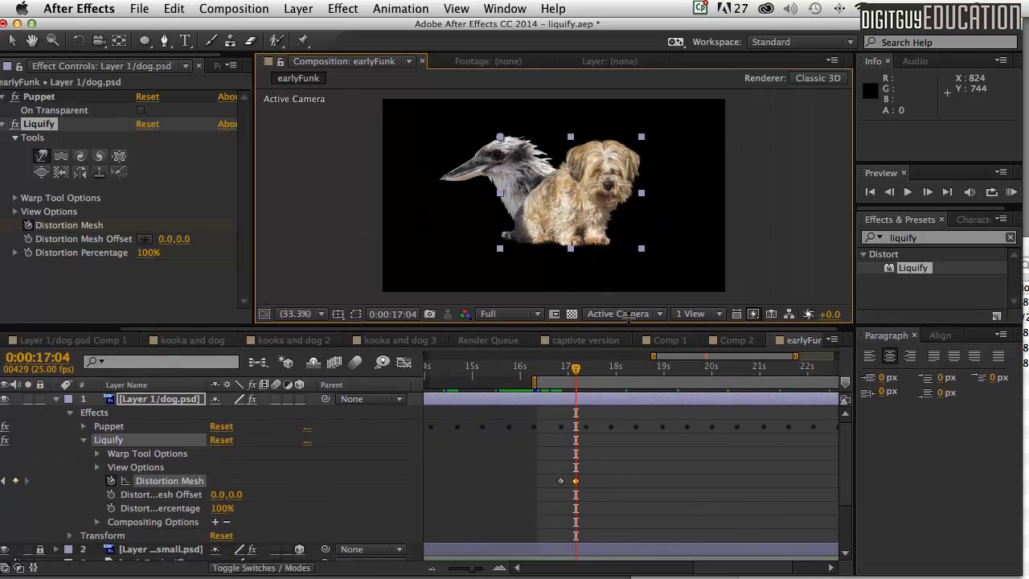
mouse_move(574, 369)
mouse_down()
mouse_move(560, 368)
mouse_move(585, 370)
mouse_move(572, 370)
mouse_up()
mouse_move(559, 481)
mouse_down()
mouse_move(552, 470)
mouse_move(561, 481)
mouse_up()
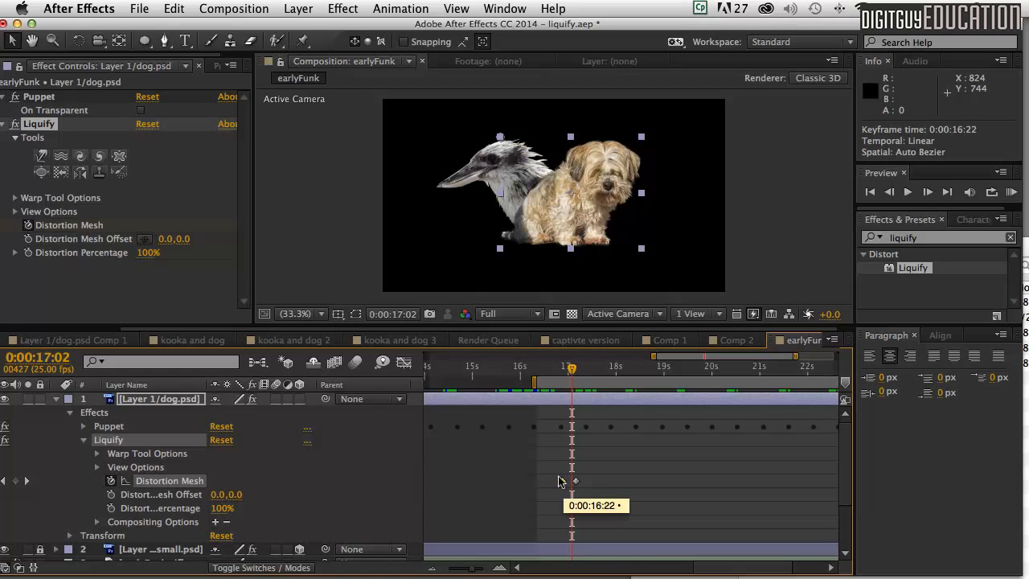
key(super+c)
mouse_move(571, 367)
mouse_down()
mouse_move(595, 367)
mouse_move(572, 367)
mouse_up()
key(super+v)
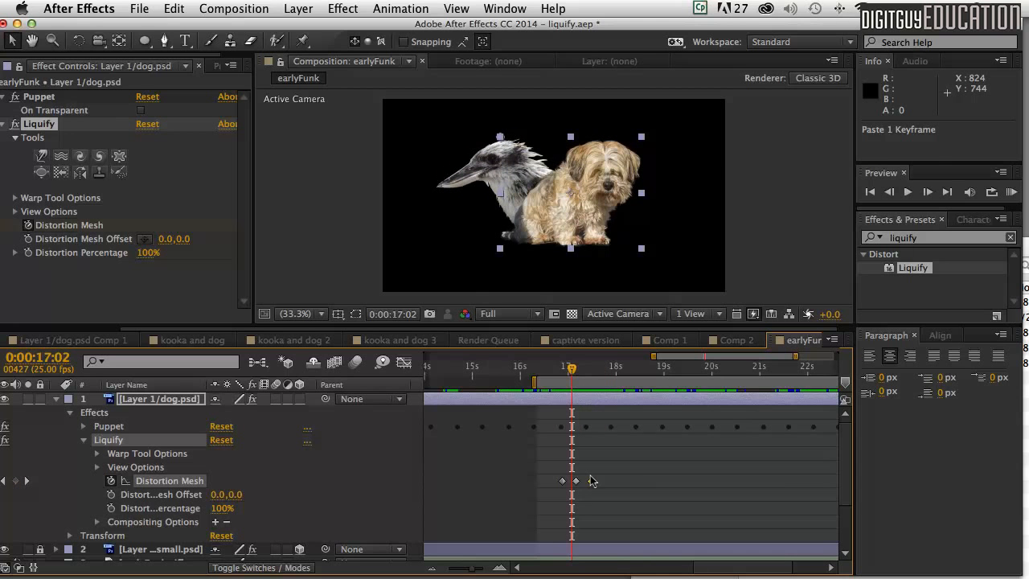
click(574, 480)
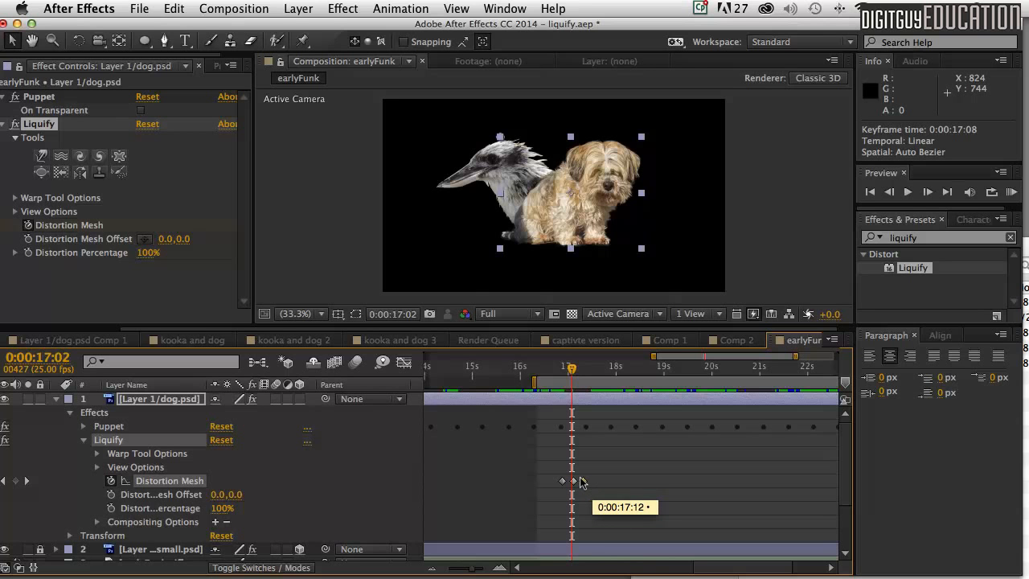
click(582, 481)
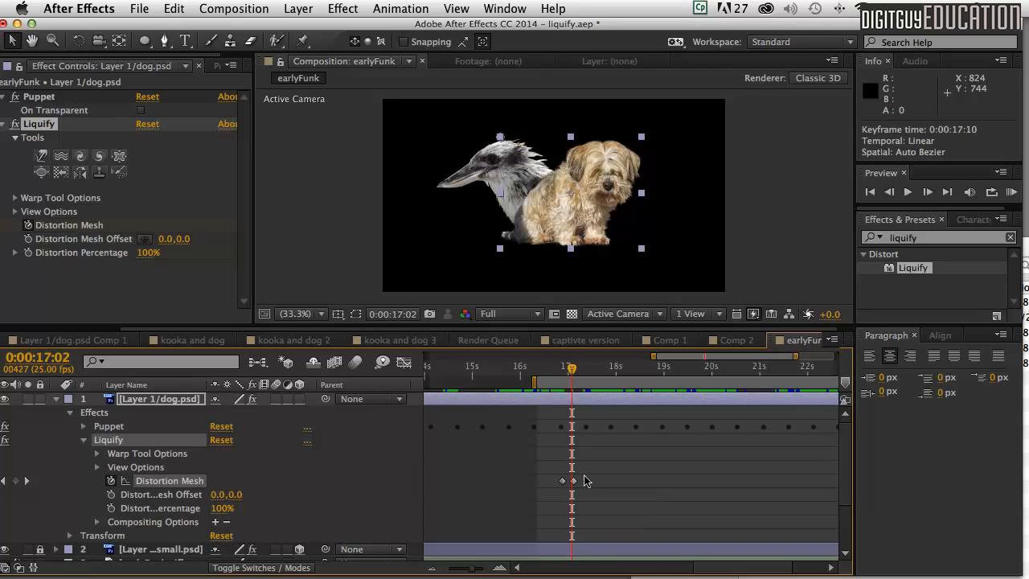
Step: Copy the last two Distortion Mesh keyframes, paste them at 0:00:17:16, and RAM-preview the mouth movement
shift+click(574, 481)
key(super+c)
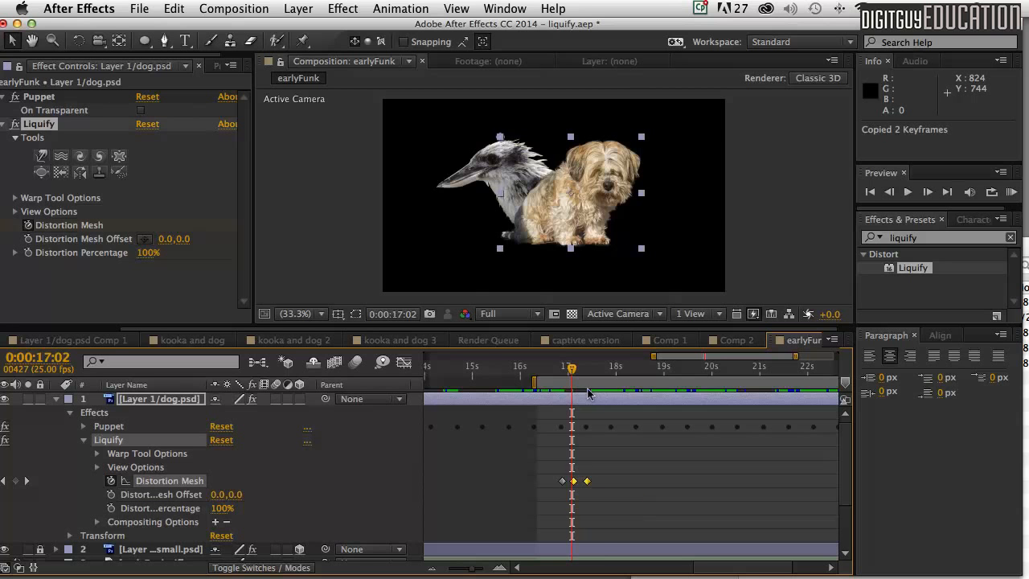
drag(570, 367, 585, 370)
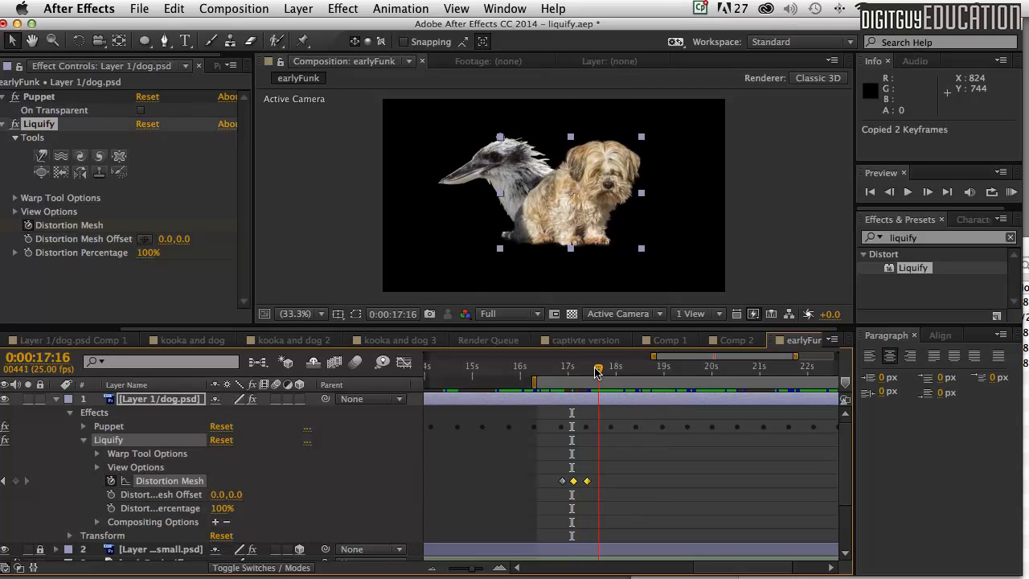
key(super+v)
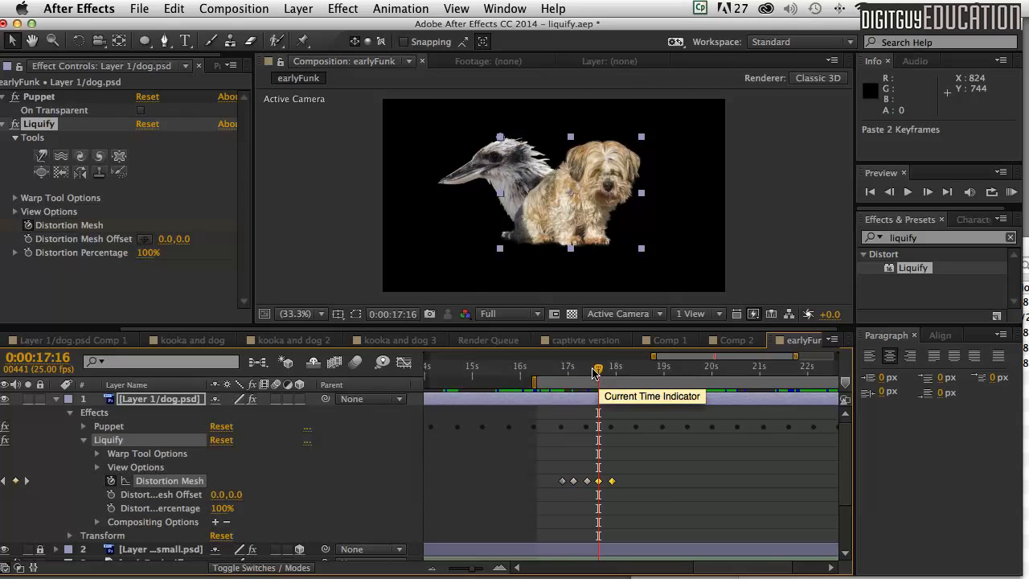
click(1011, 193)
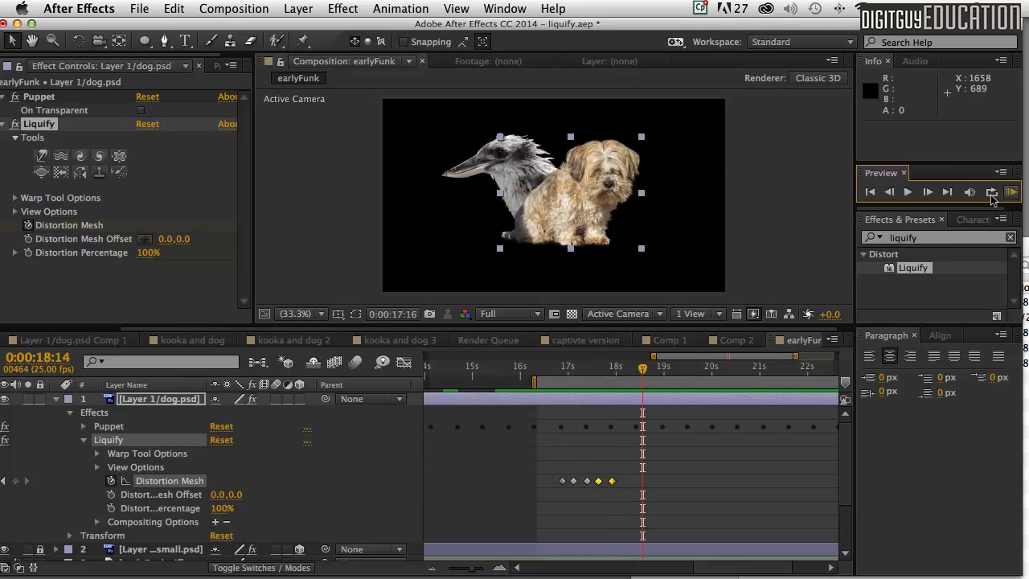
Step: Proportionally compress all five Distortion Mesh keyframes into a shorter span and RAM-preview the composition
mouse_move(617, 491)
mouse_down()
mouse_move(566, 478)
mouse_move(599, 482)
mouse_up()
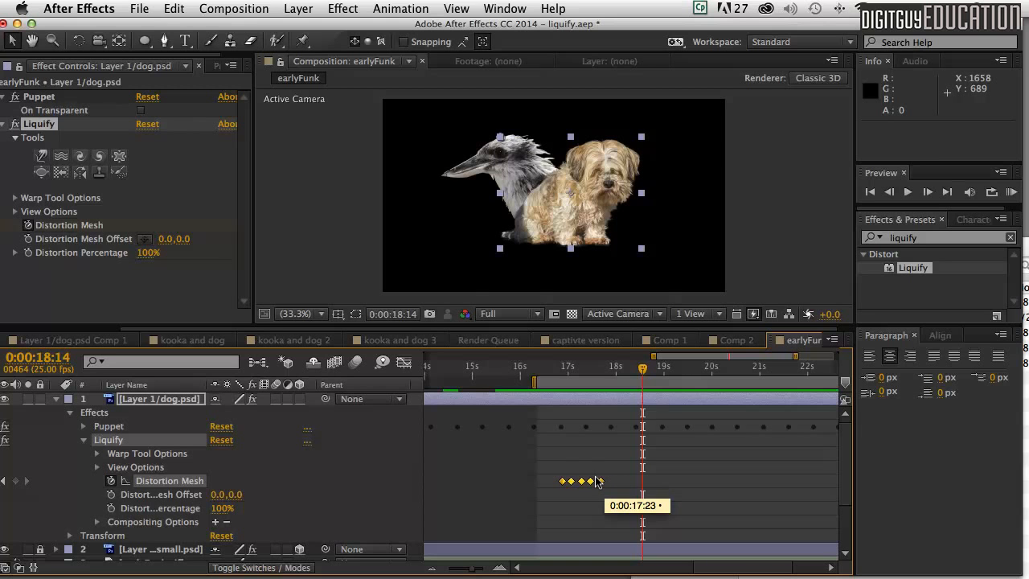
drag(599, 480, 606, 482)
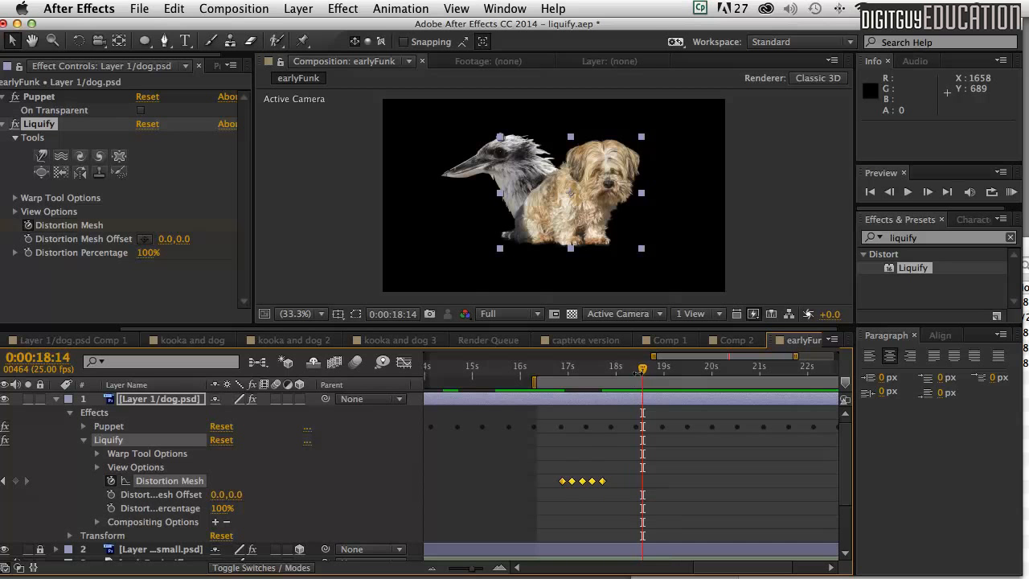
click(870, 192)
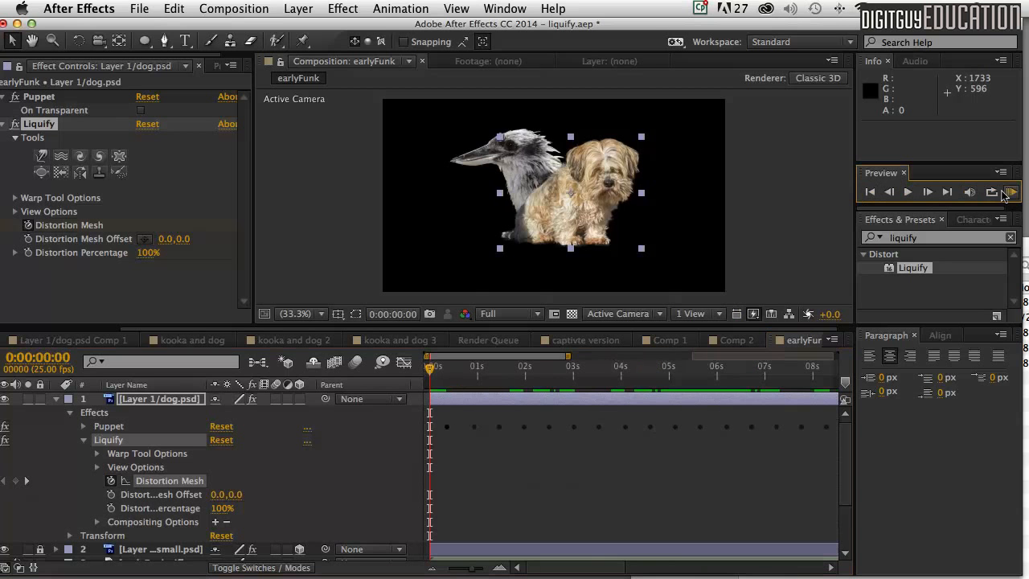
click(1010, 192)
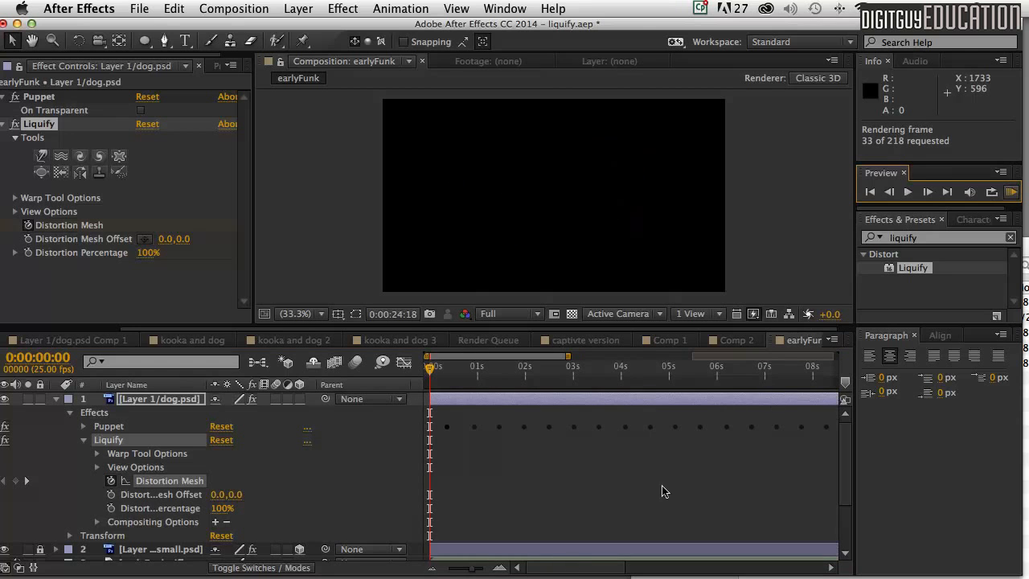
Step: Copy all five Distortion Mesh keyframes of the dog layer and check their timing against the earlyFunk.aif waveform
click(582, 564)
drag(579, 565, 759, 566)
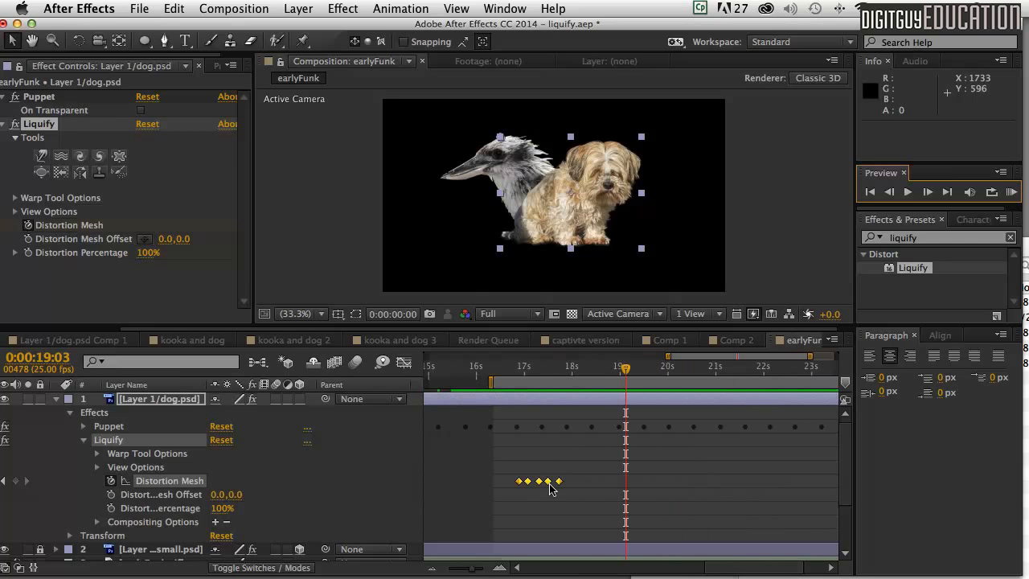
drag(565, 493, 507, 463)
key(super+c)
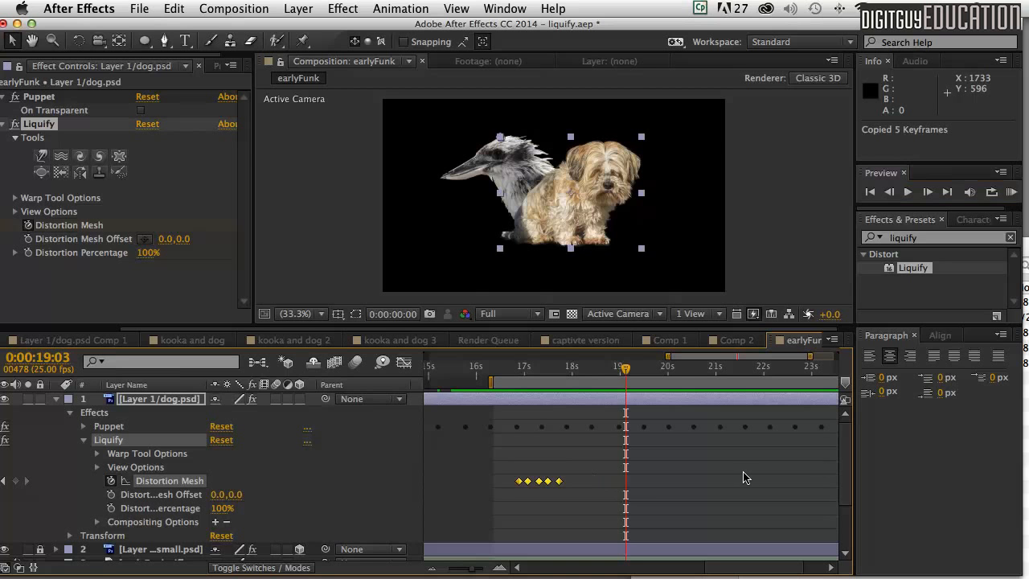
scroll(840, 460, down, 5)
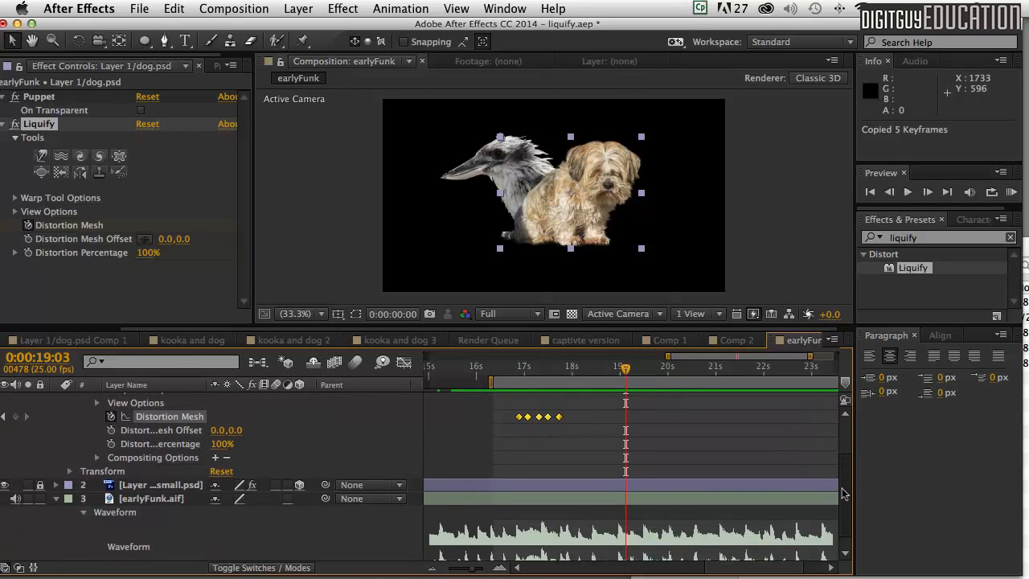
scroll(842, 496, down, 1)
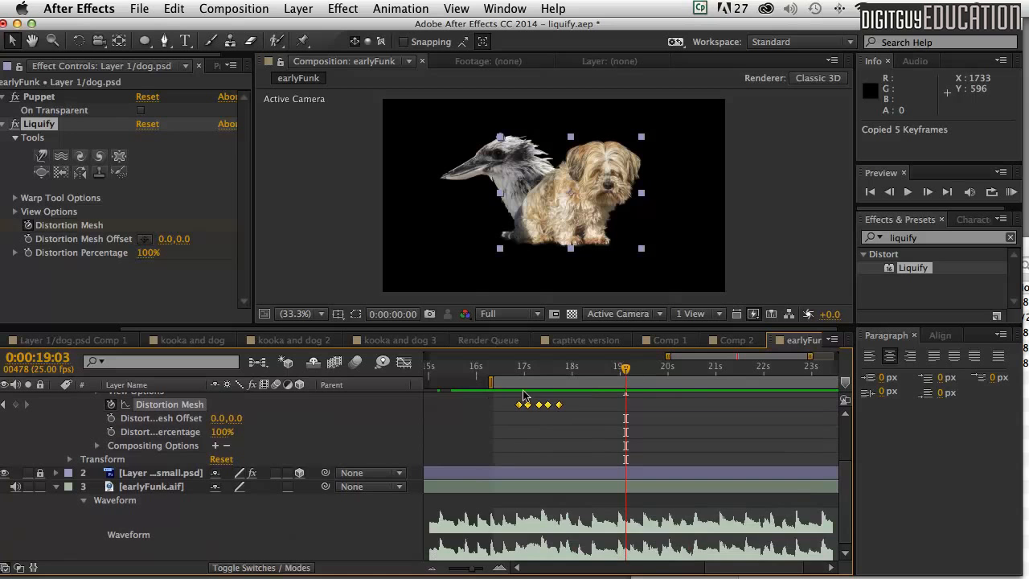
Step: Set the work area to run from 0:00:16:00 to 0:00:24:16 and RAM-preview it
drag(491, 380, 689, 394)
drag(578, 387, 758, 384)
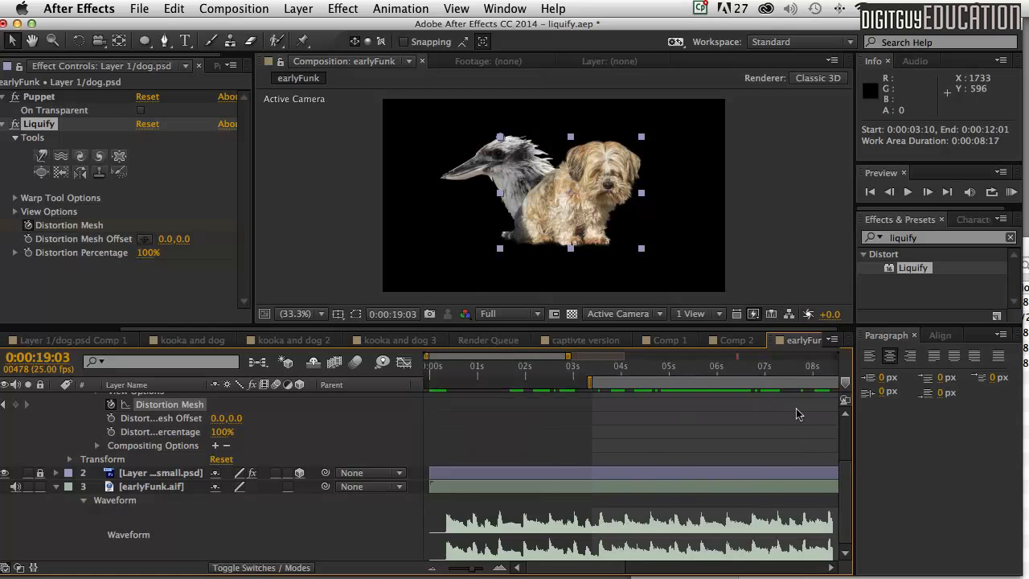
drag(587, 567, 700, 562)
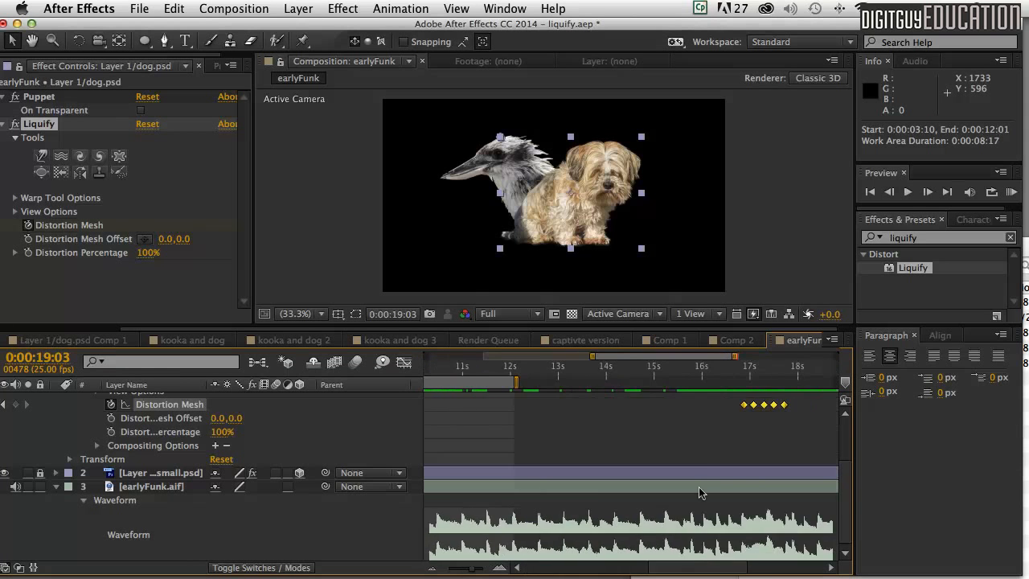
click(702, 367)
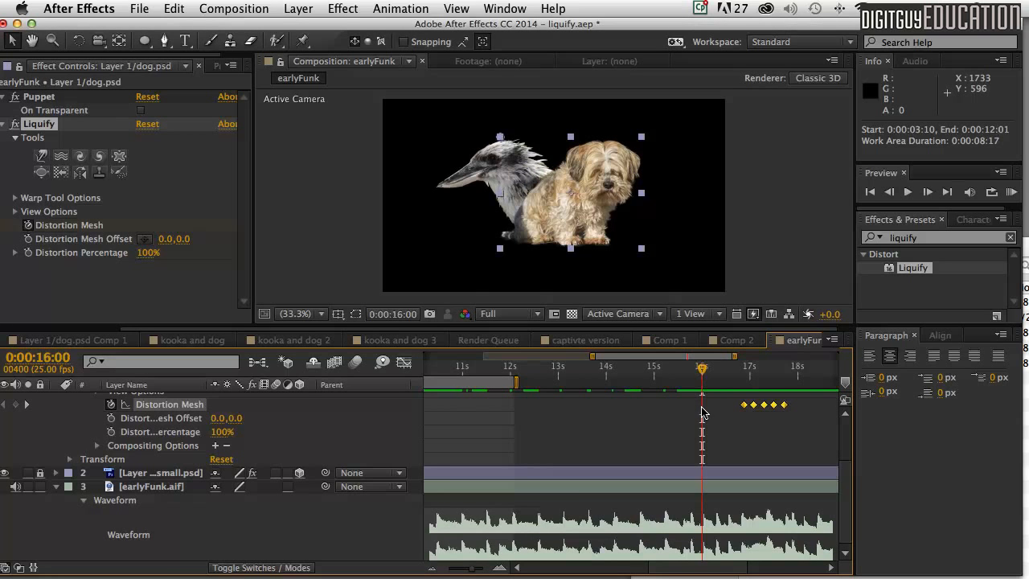
key(b)
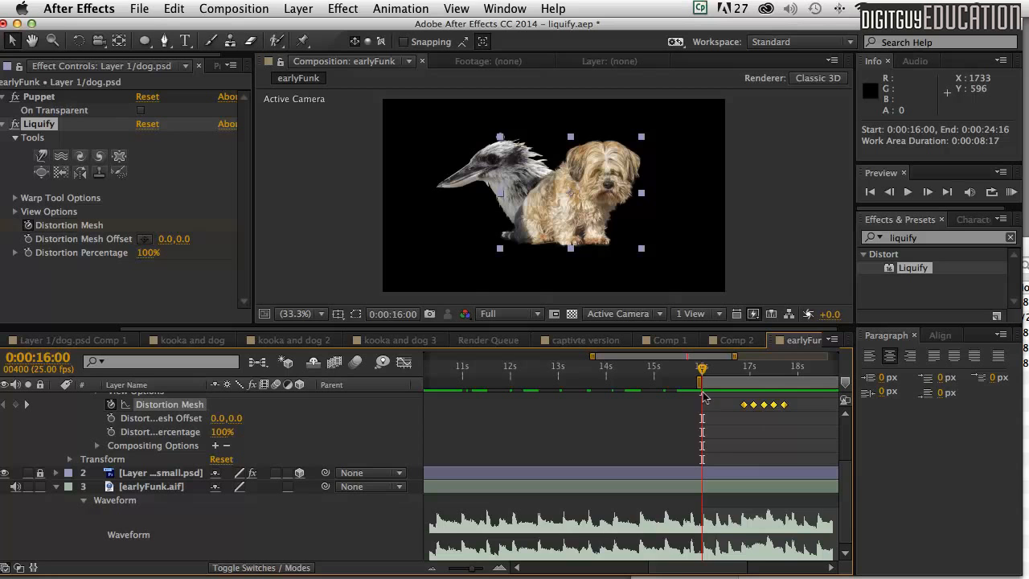
drag(678, 566, 709, 566)
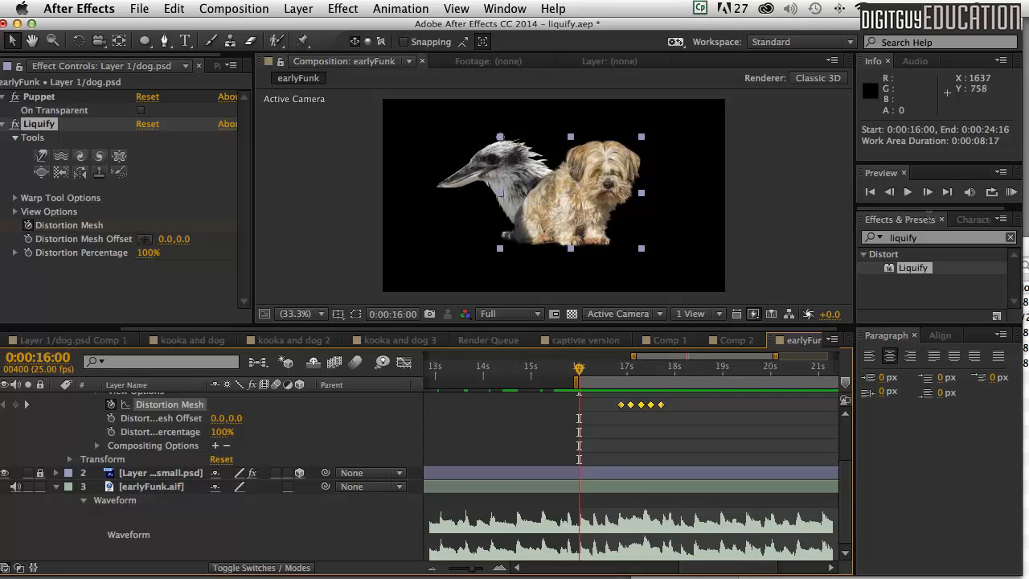
click(1011, 192)
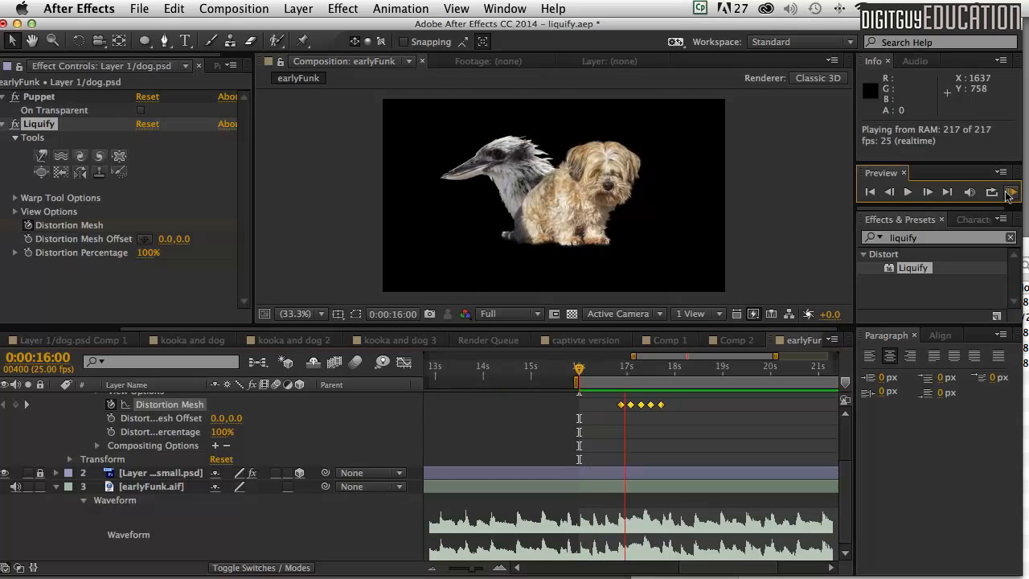
click(1011, 192)
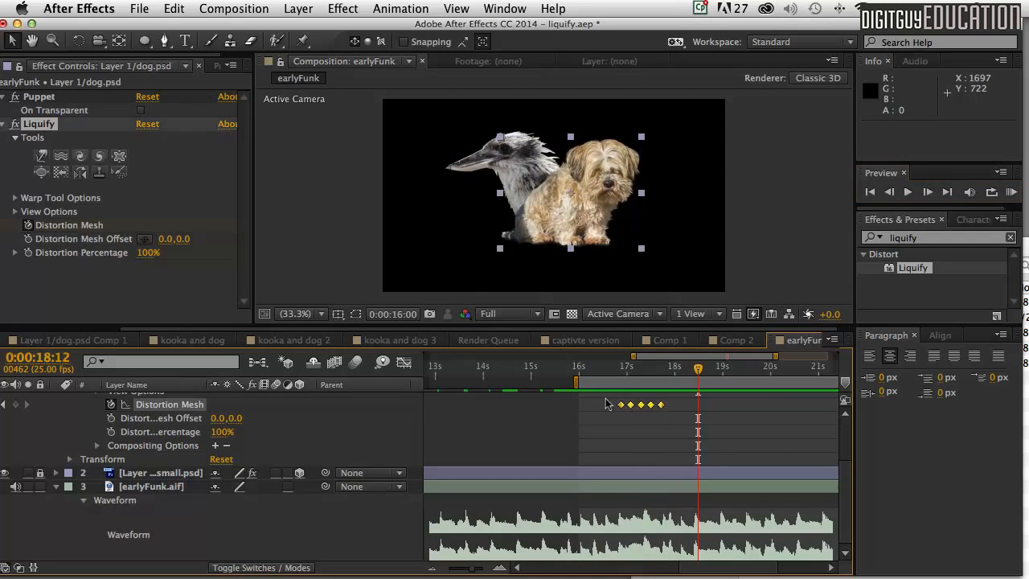
Step: Copy the five Distortion Mesh keyframes, paste them at 0:00:19:00, and RAM-preview the repeated mouth movement
key(super+c)
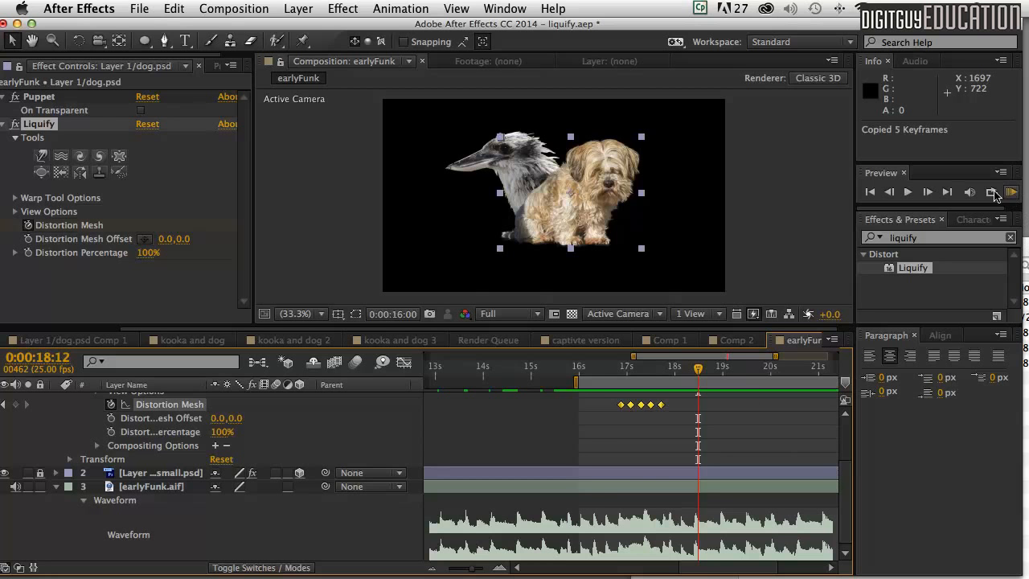
click(1011, 192)
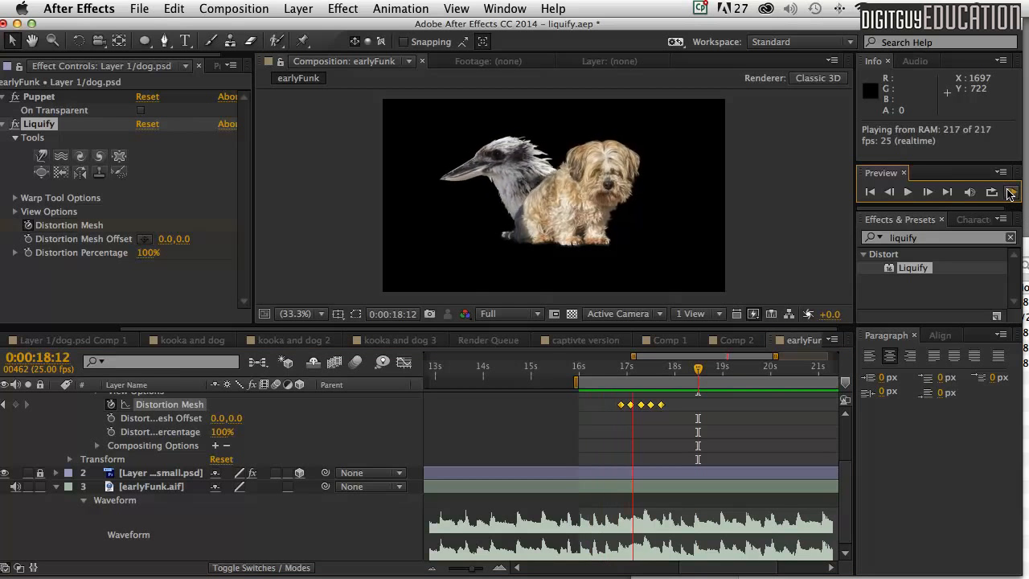
click(1011, 191)
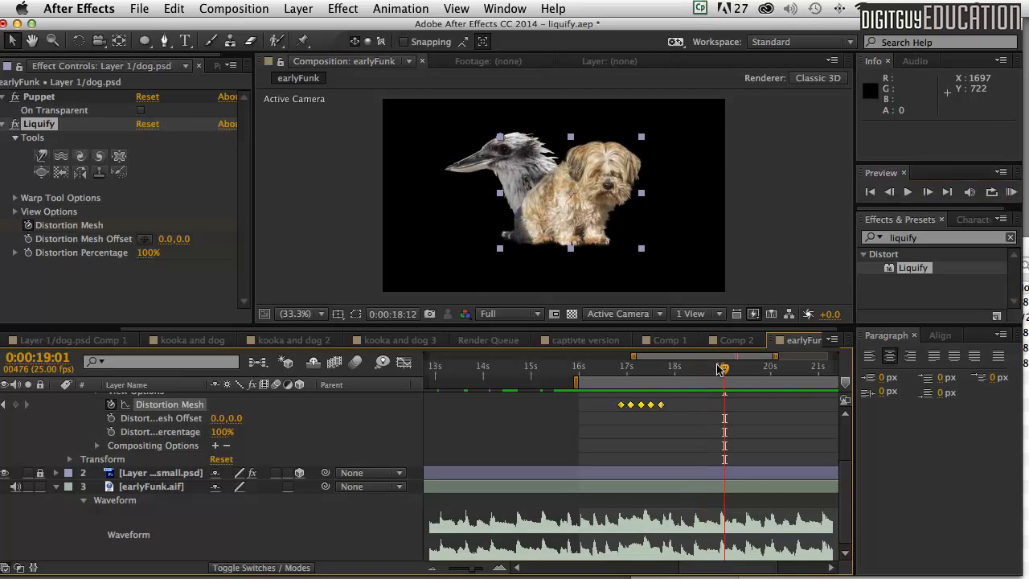
drag(720, 368, 720, 369)
key(super+v)
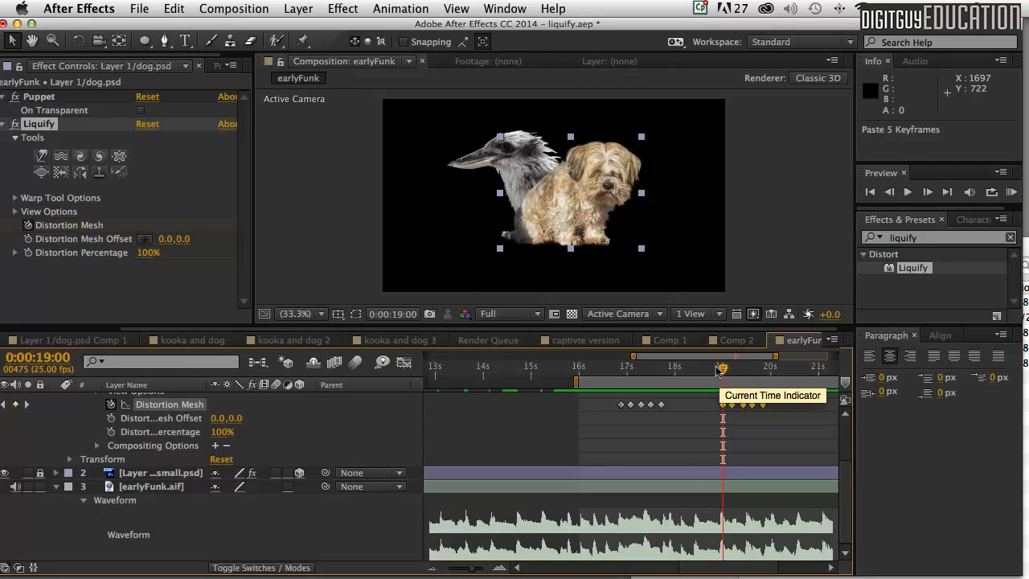
click(1012, 192)
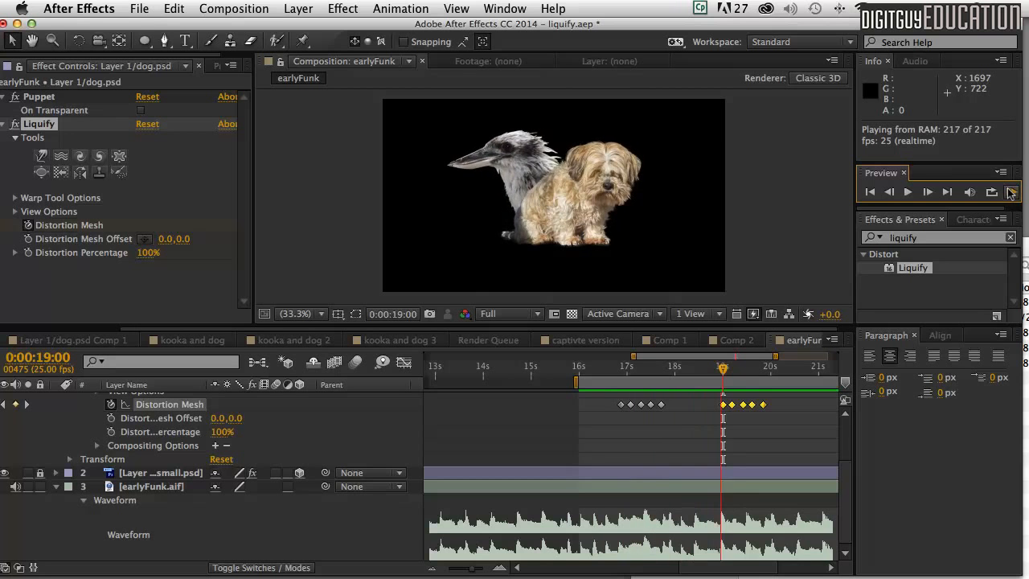
click(932, 240)
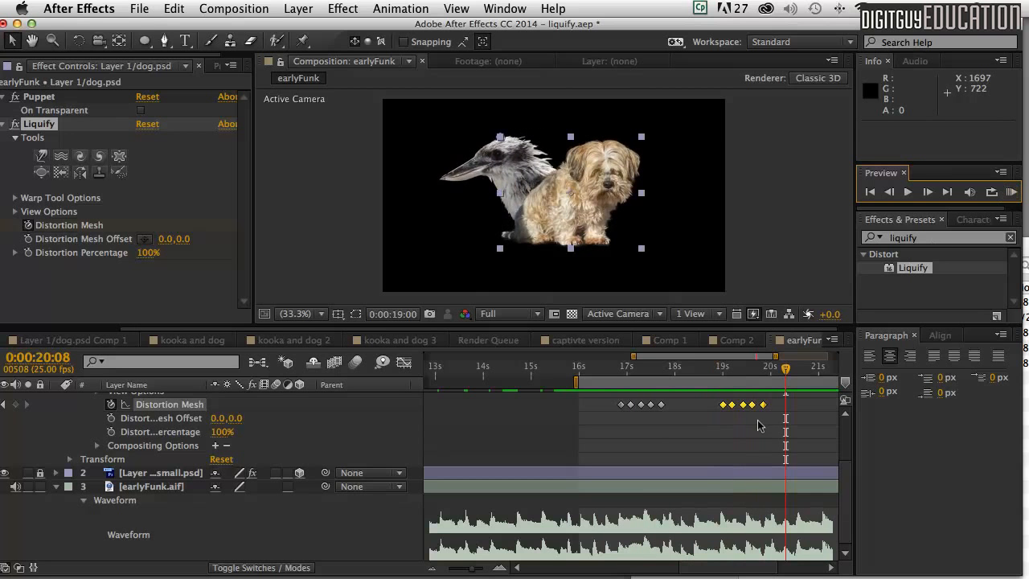
Step: Set the work area start to 0:00:18:12 and RAM-preview the second group of mouth keyframes
drag(576, 381, 695, 381)
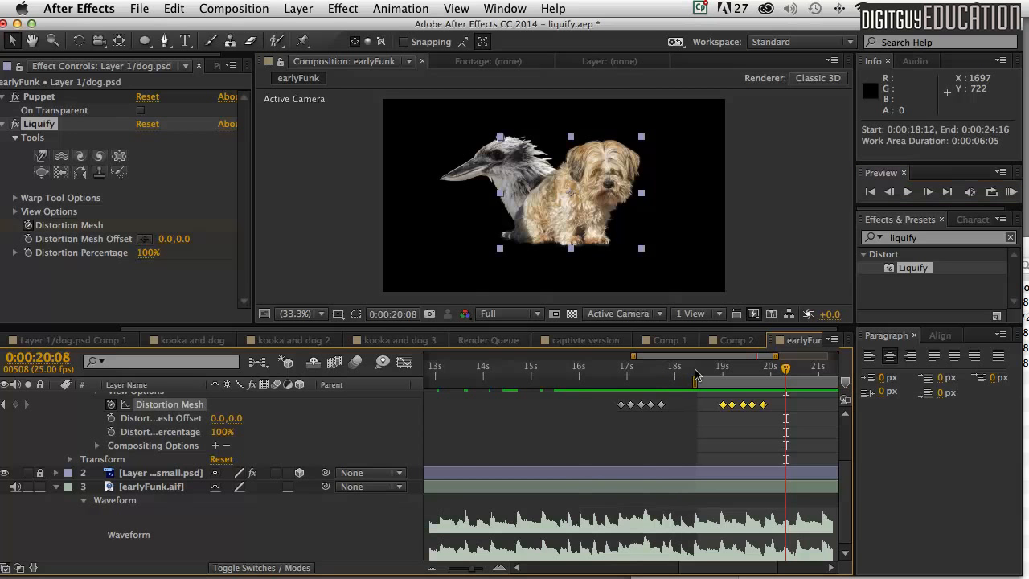
click(1012, 191)
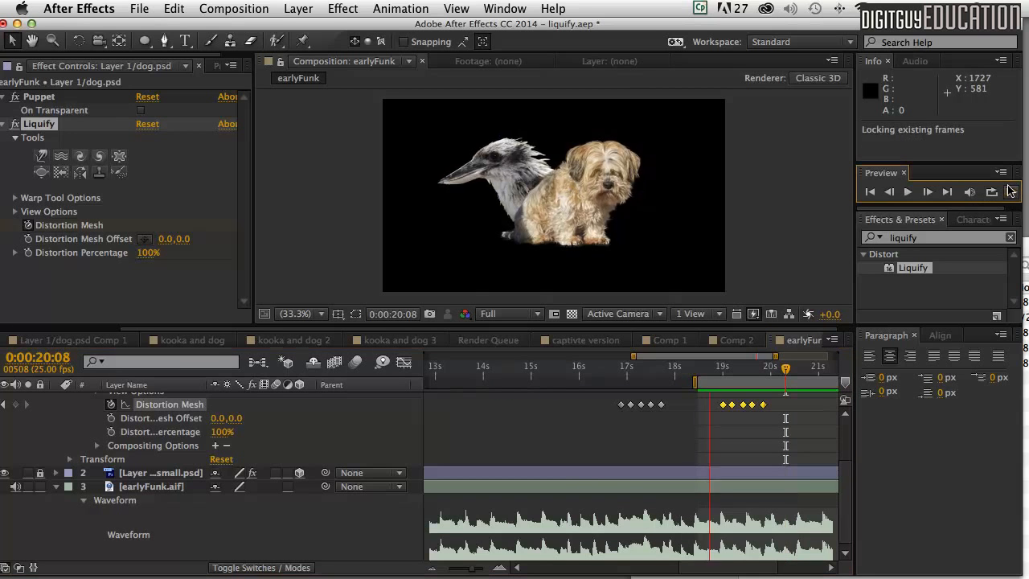
click(992, 191)
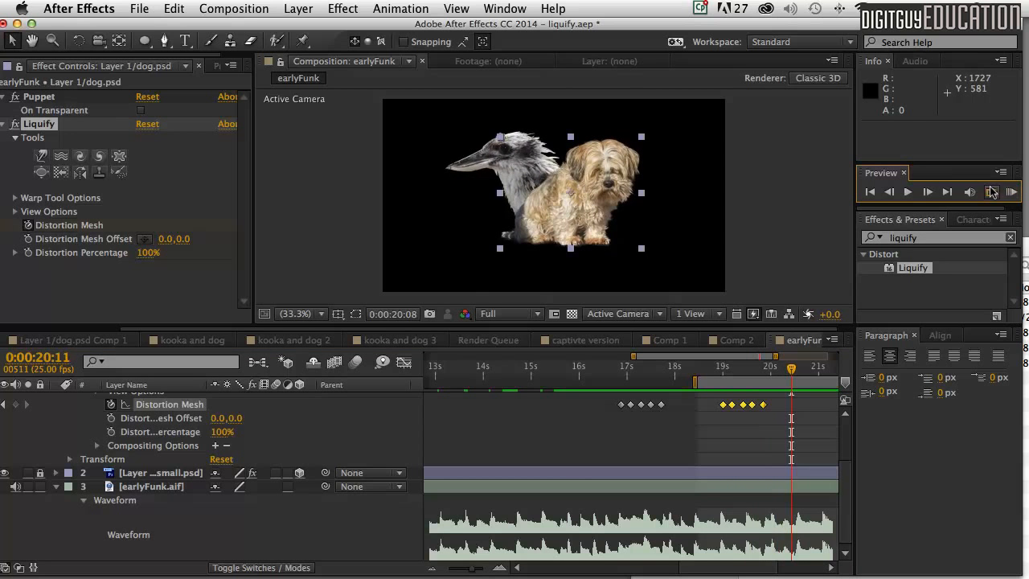
click(1011, 191)
click(1012, 191)
Step: Shift the second group of five Distortion Mesh keyframes slightly earlier, RAM-preview the result, and deselect them
drag(770, 413, 713, 404)
click(1012, 191)
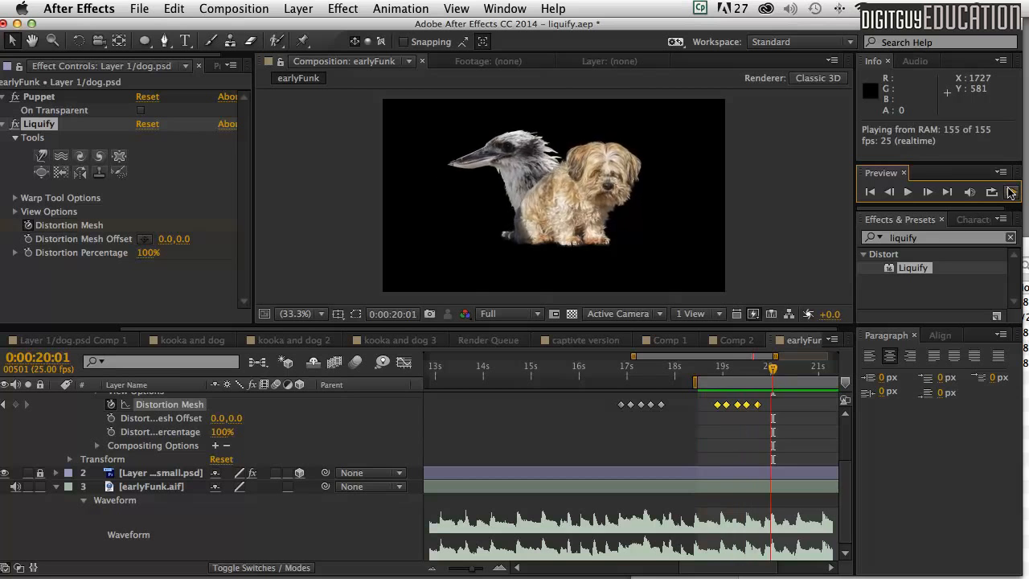
click(1011, 191)
click(704, 437)
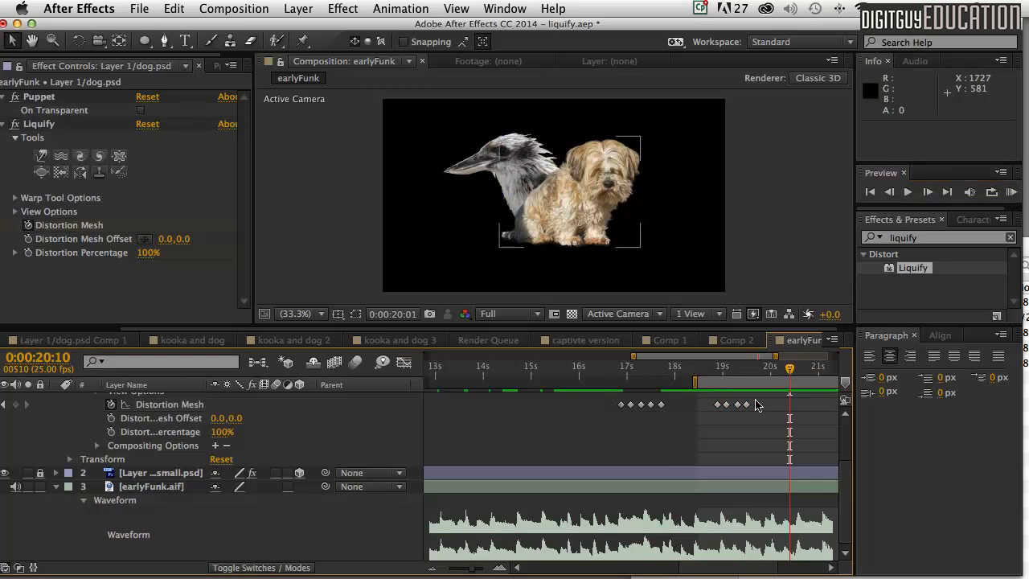
Step: Copy the last Distortion Mesh keyframe of the second group and paste it at 0:00:19:23
click(757, 404)
click(748, 416)
click(755, 405)
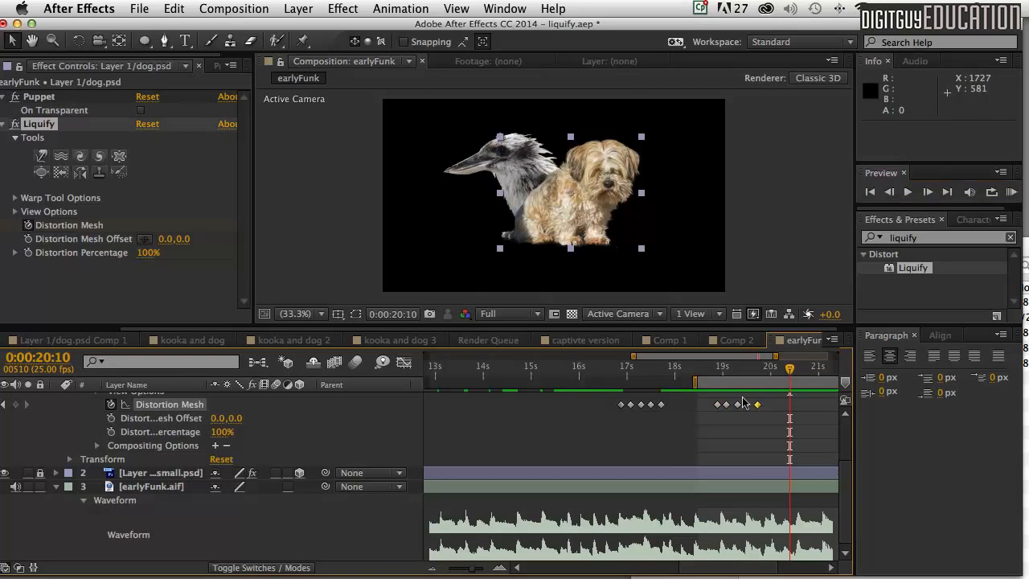
key(super+c)
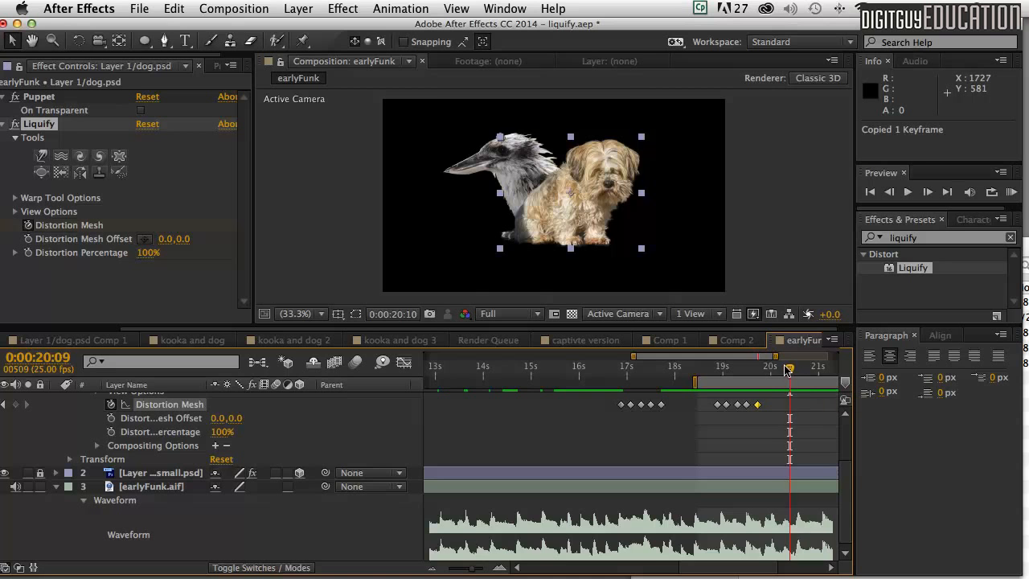
drag(788, 370, 767, 370)
key(super+v)
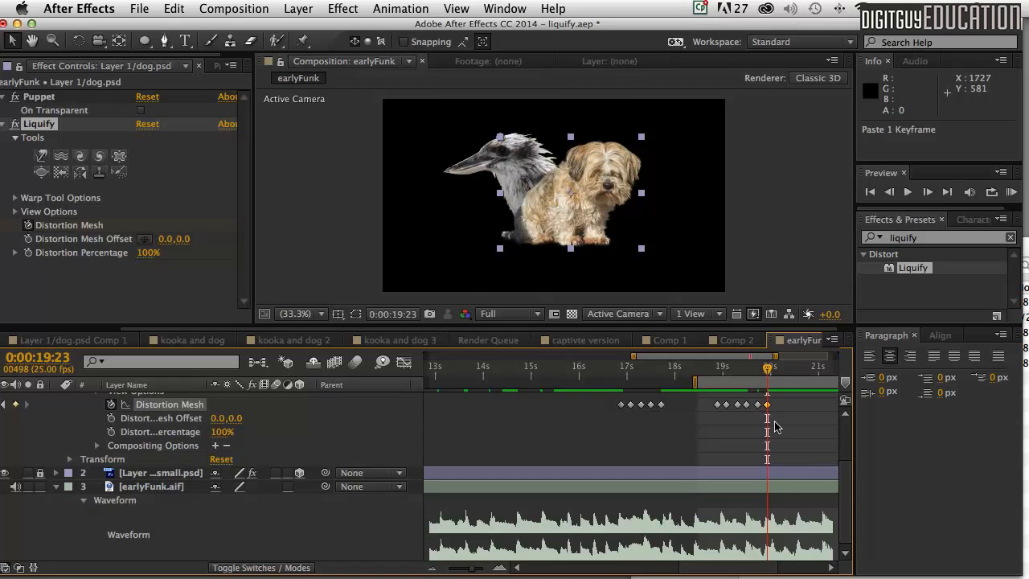
Step: Copy the last two Distortion Mesh keyframes of the second group, paste them at 0:00:19:23, and RAM-preview the extended mouth movement
drag(767, 405, 742, 409)
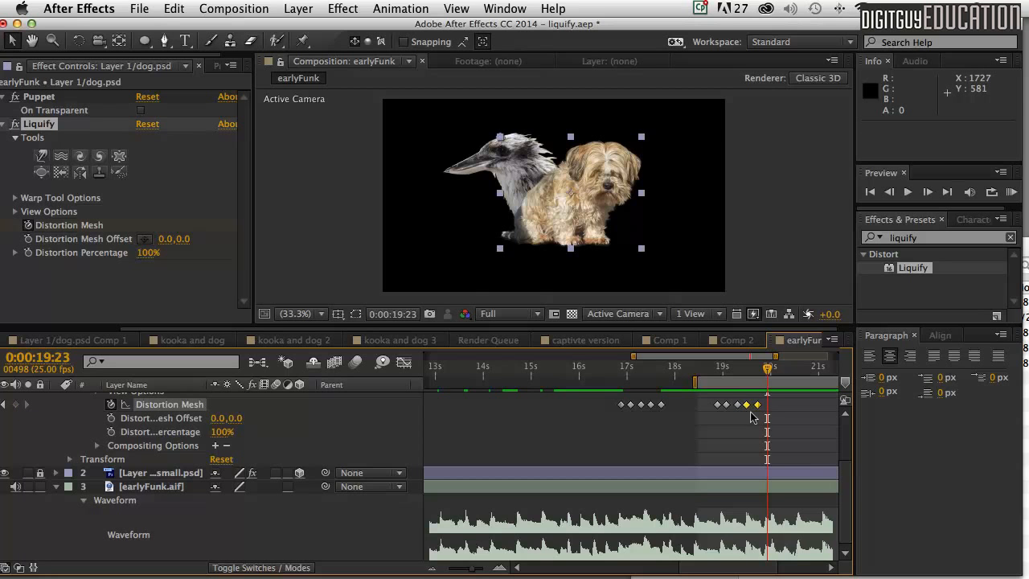
key(super+c)
key(super+v)
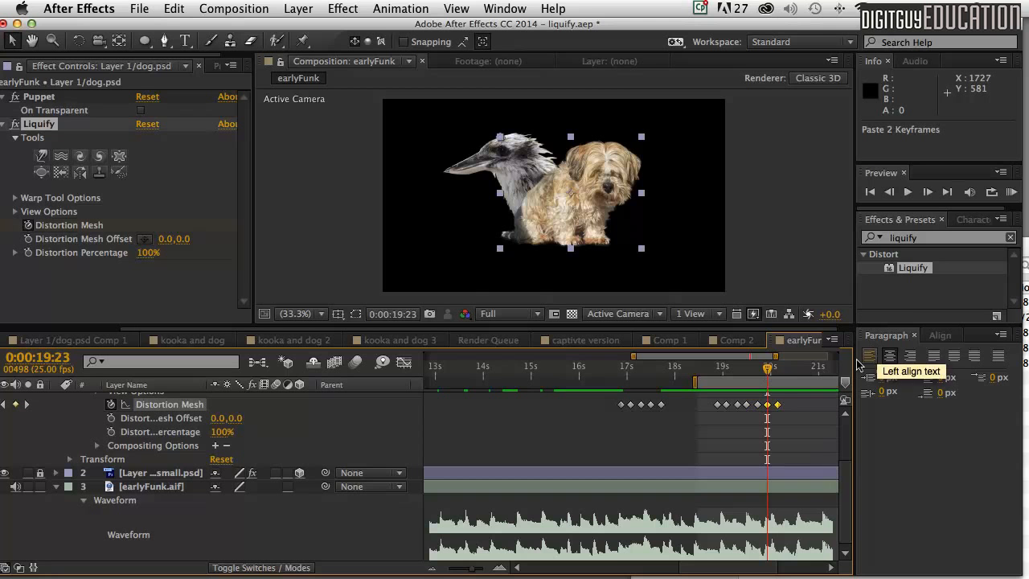
click(1010, 194)
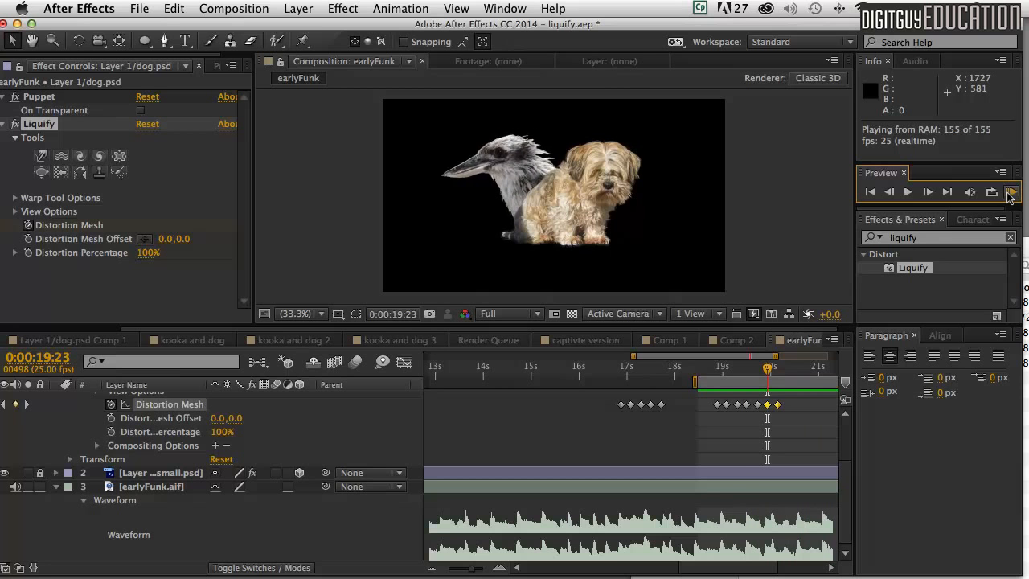
click(778, 426)
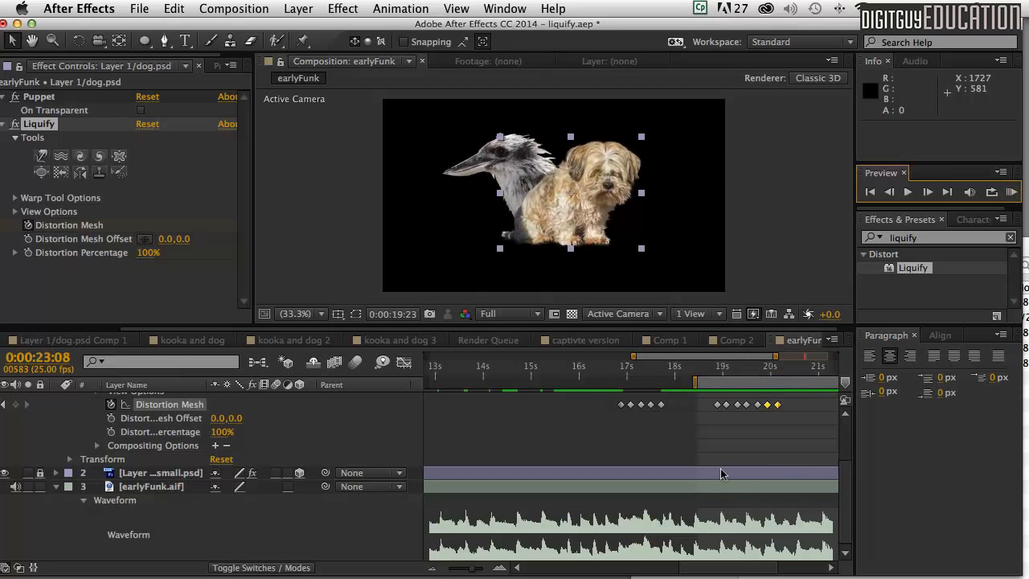
Step: Set the work area start to 0:00:20:21 and RAM-preview the music that follows the second keyframe group
drag(707, 565, 756, 554)
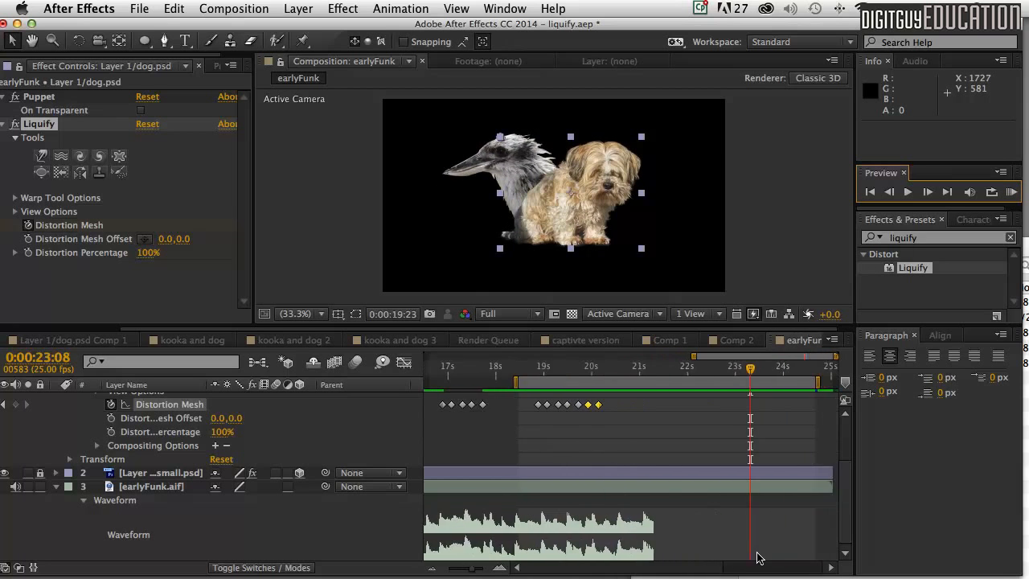
drag(593, 370, 611, 371)
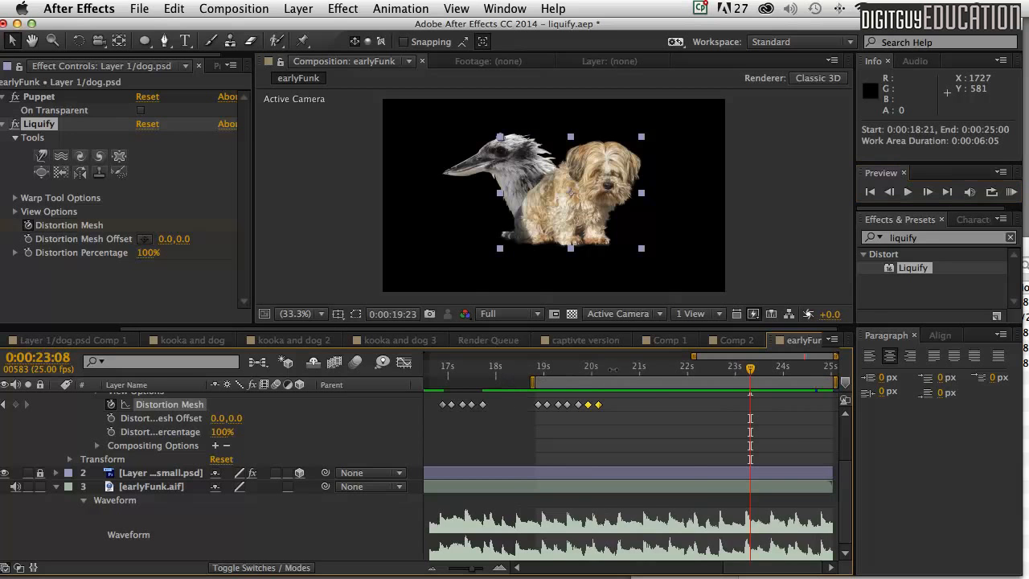
drag(533, 381, 641, 381)
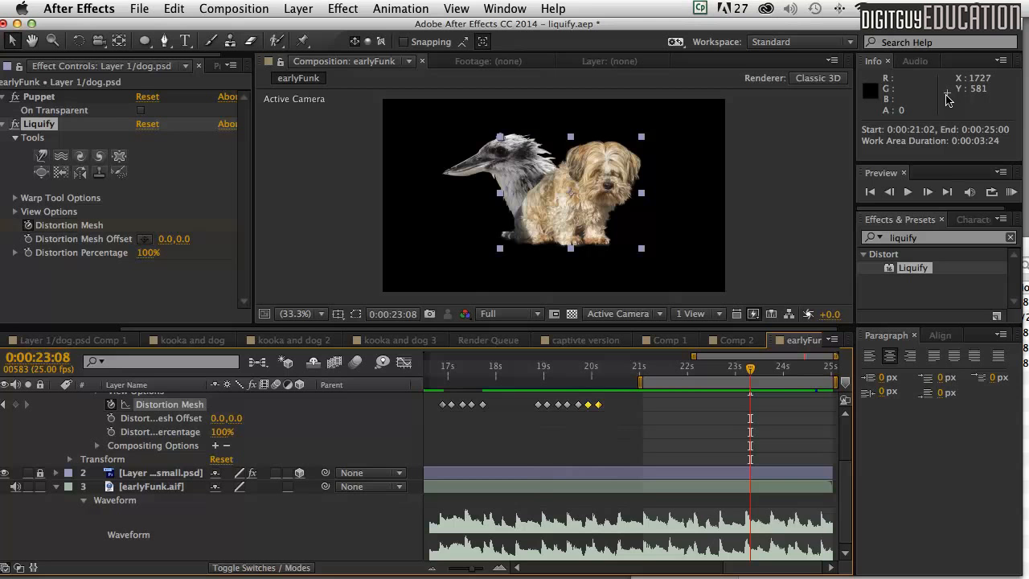
click(1011, 192)
key(space)
drag(640, 381, 630, 381)
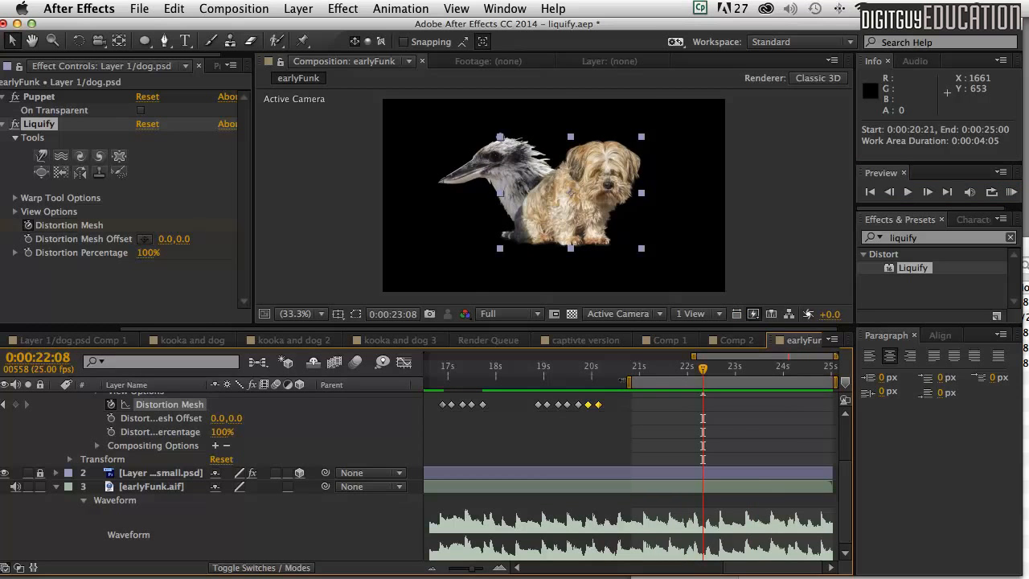
click(1011, 192)
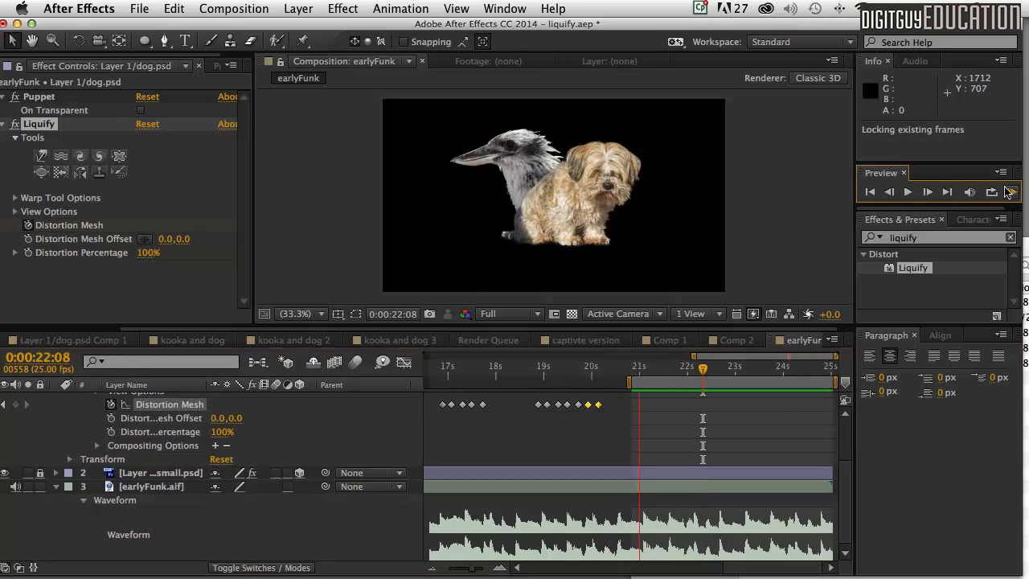
key(space)
Step: Copy the seven Distortion Mesh keyframes of the second group, paste them at 0:00:20:23, and RAM-preview the result
drag(607, 418, 528, 401)
key(super+c)
drag(699, 366, 636, 369)
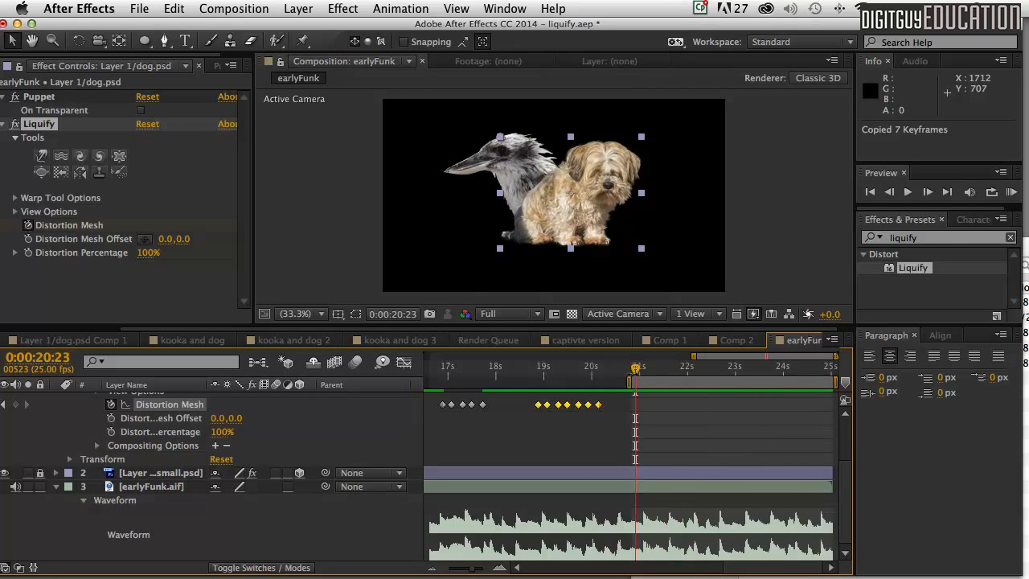
key(super+v)
click(1011, 192)
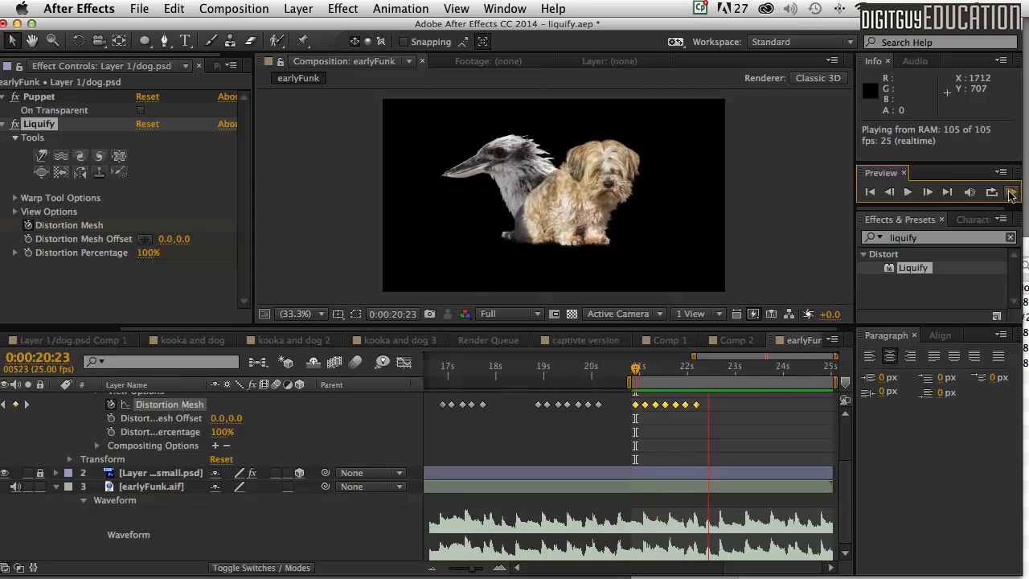
click(1011, 192)
key(space)
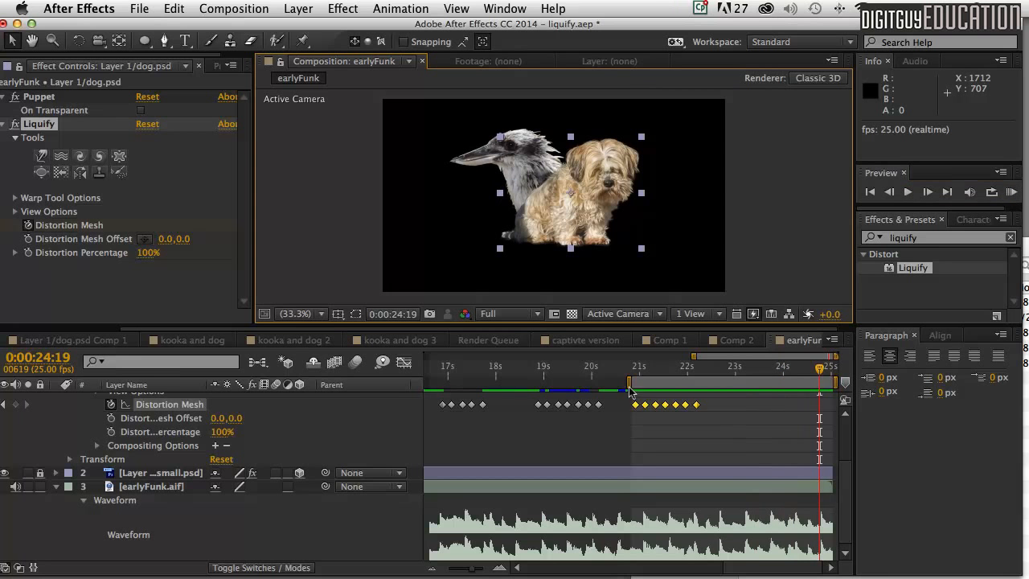
Step: Paste the seven copied keyframes again at 0:00:23:06 as a fourth group and RAM-preview the mouth movement
drag(819, 369, 741, 370)
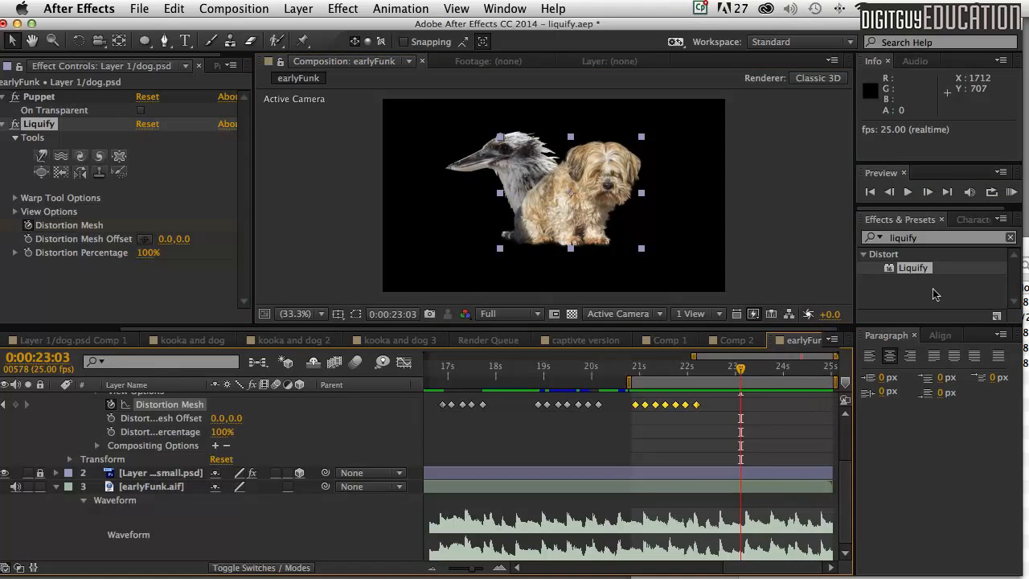
click(1012, 190)
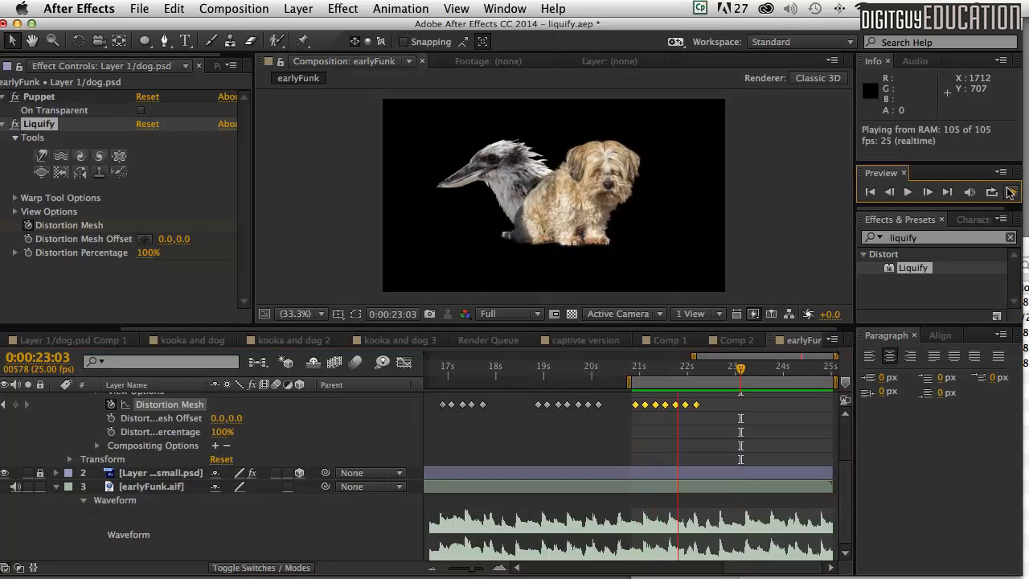
click(855, 325)
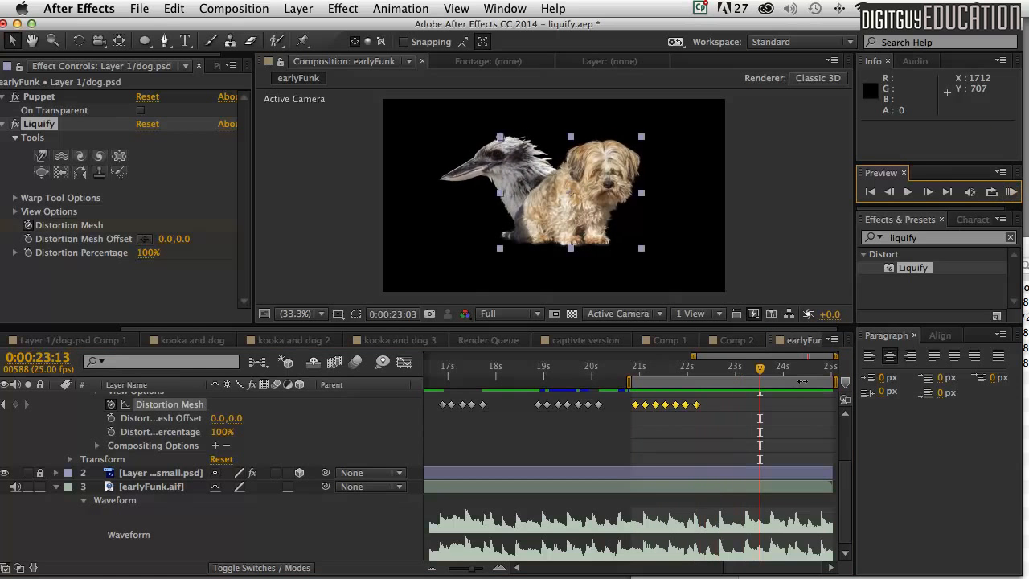
drag(760, 370, 747, 370)
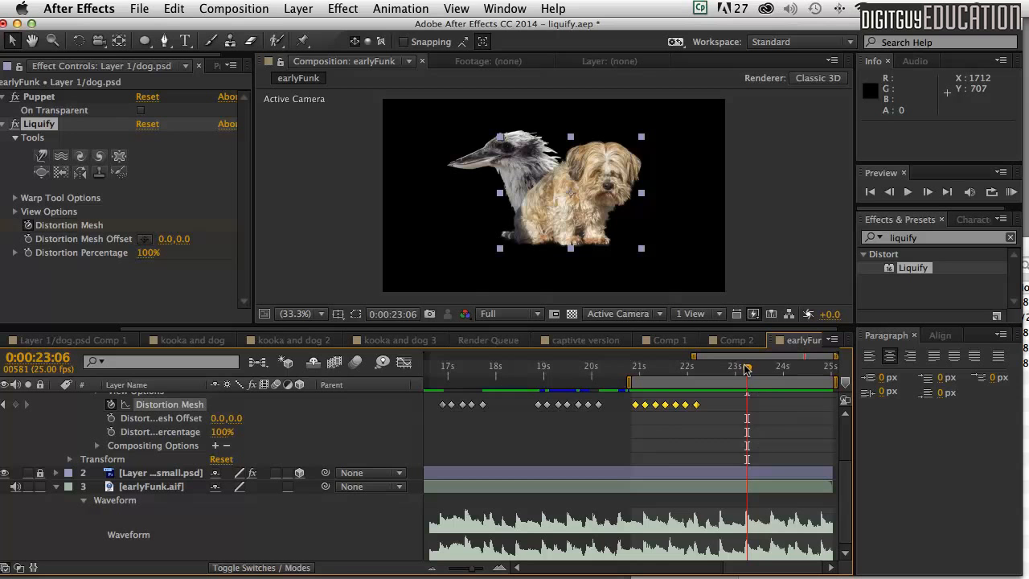
key(super+v)
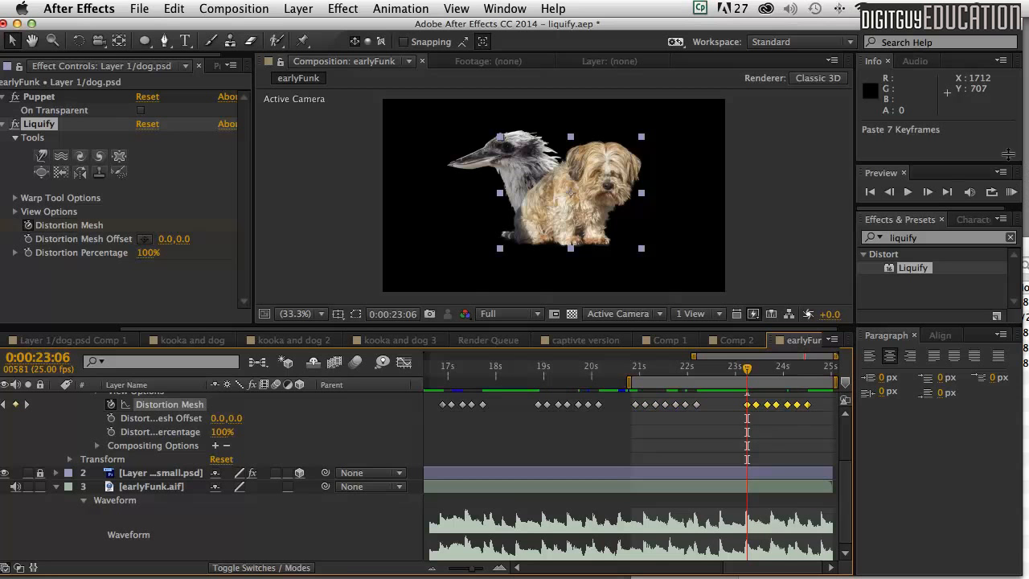
click(1010, 192)
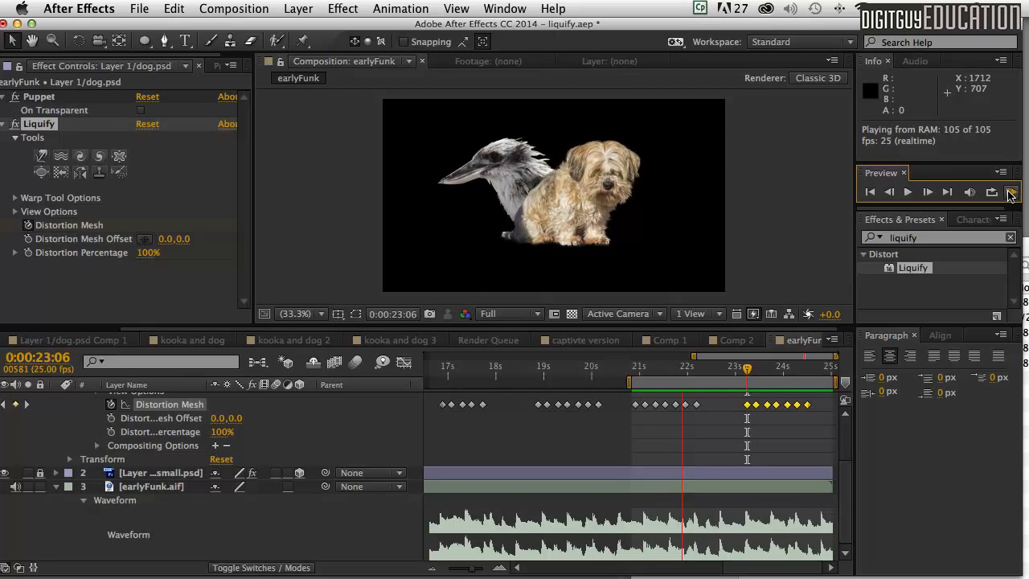
click(1010, 193)
Step: Shift the fourth group of Distortion Mesh keyframes later to start at 0:00:23:11 and RAM-preview its timing
drag(754, 408, 763, 407)
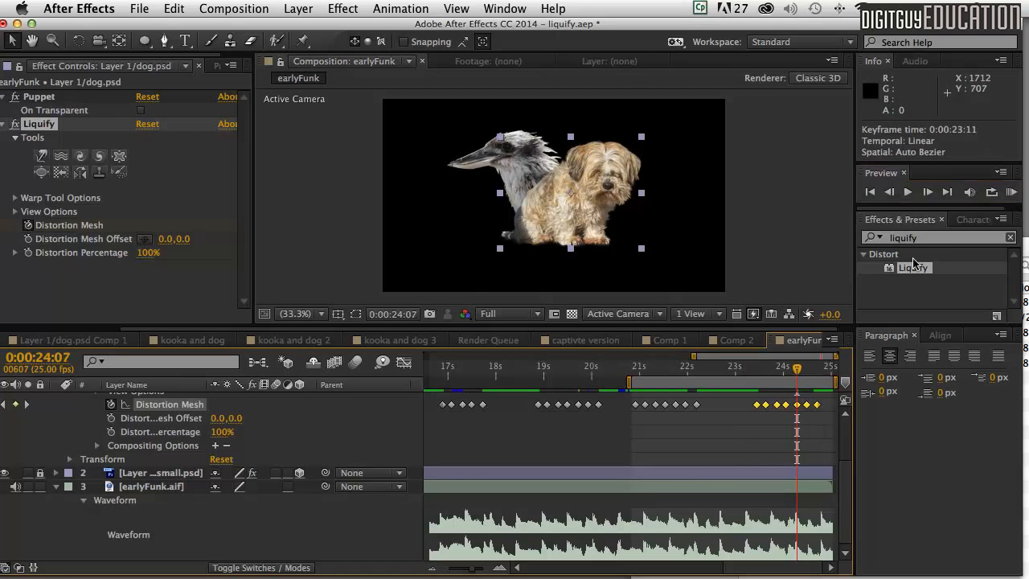
click(1011, 193)
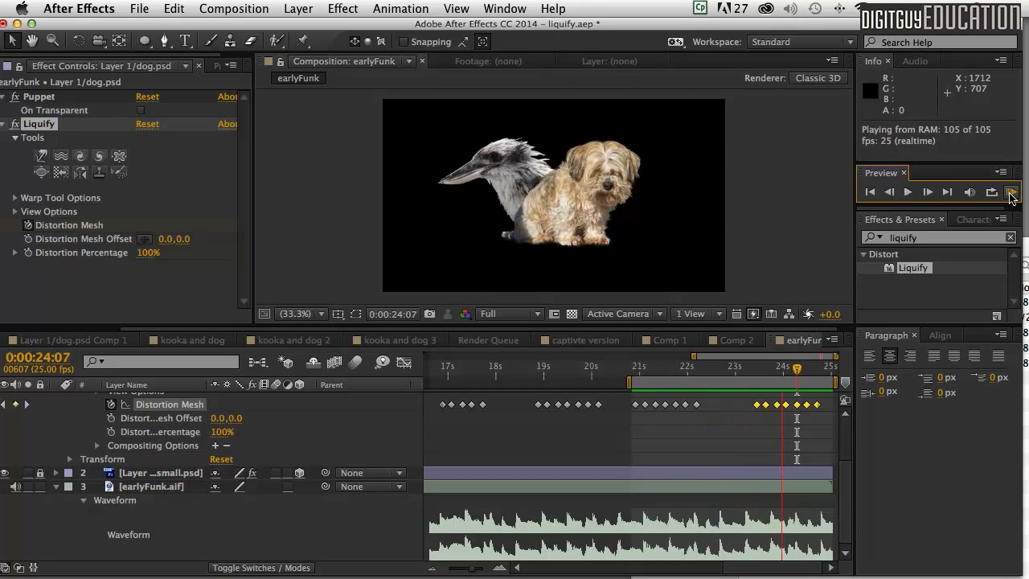
click(871, 383)
Step: Move the fourth group of Distortion Mesh keyframes earlier to start at 0:00:23:05 and RAM-preview its timing
drag(755, 402, 744, 404)
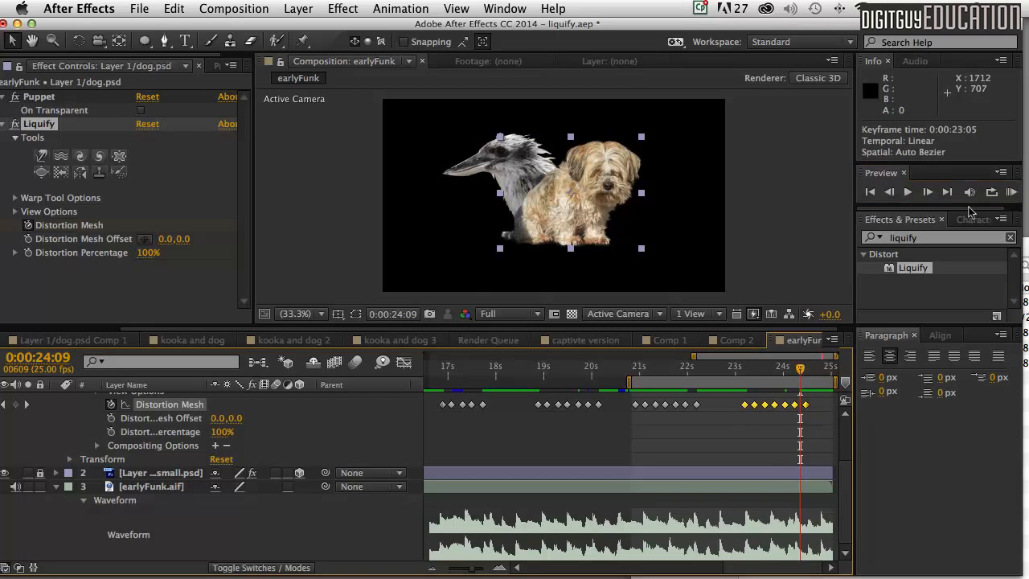
click(1012, 193)
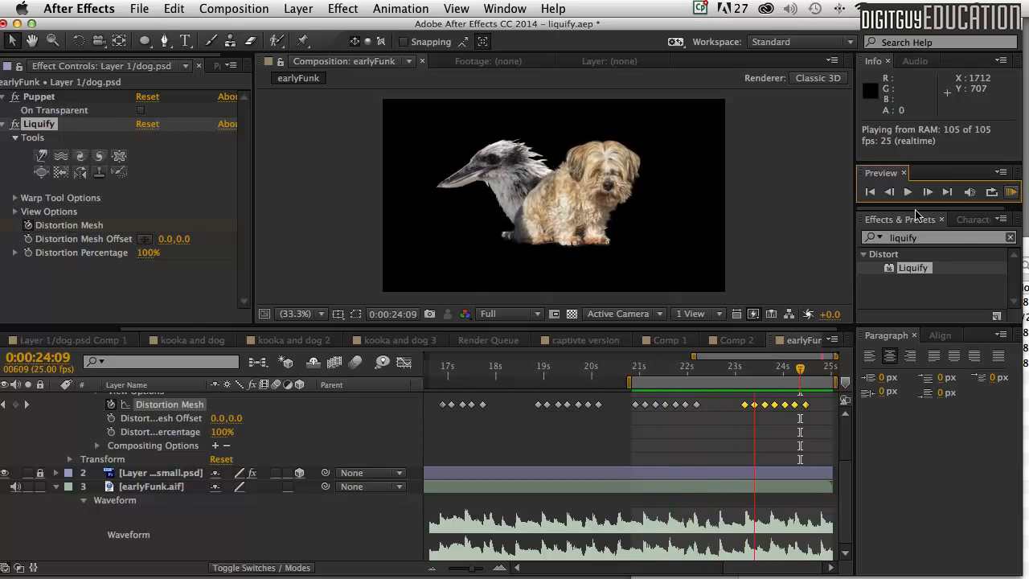
click(788, 313)
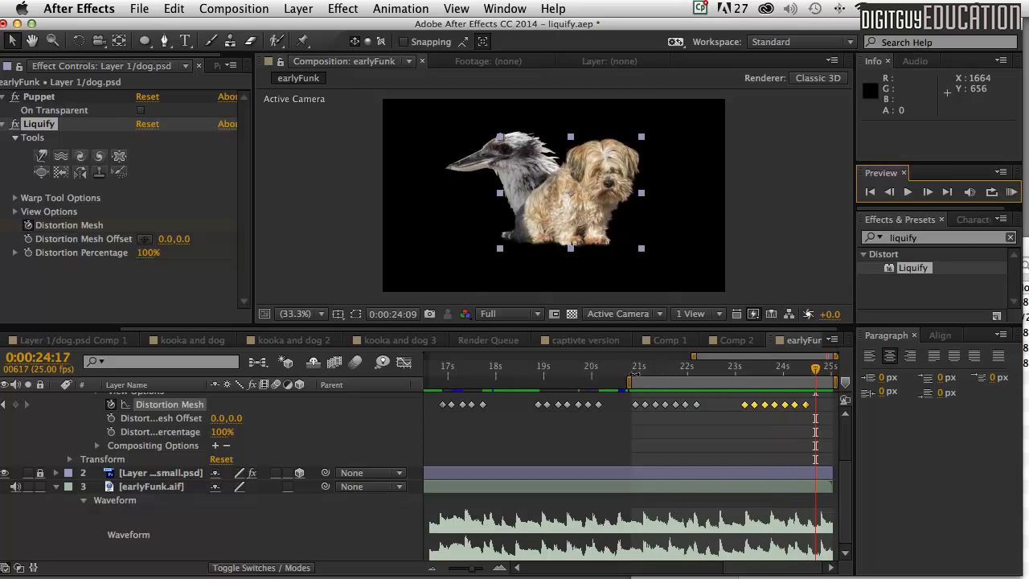
Step: Show the full composition duration in the timeline and set the work area start to 0:00:15:04, ahead of all mouth keyframe groups
mouse_move(625, 378)
mouse_down()
mouse_move(434, 381)
mouse_move(798, 382)
mouse_up()
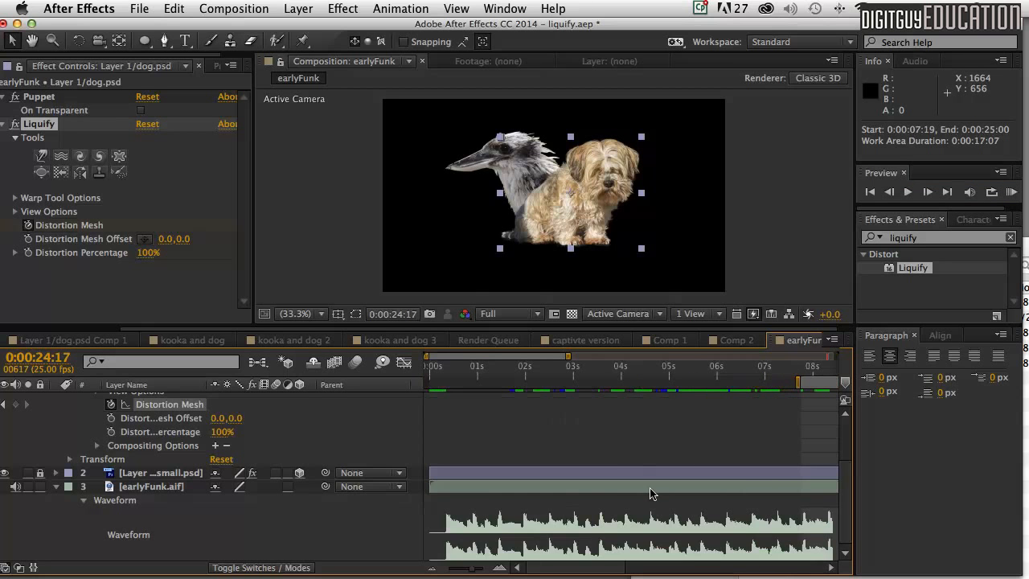
drag(567, 355, 836, 355)
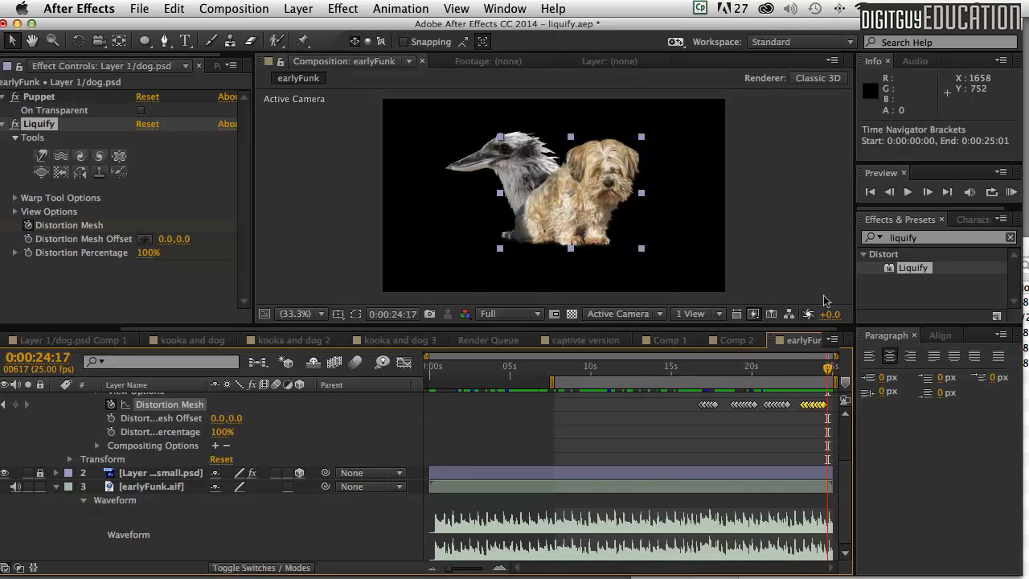
drag(550, 381, 672, 381)
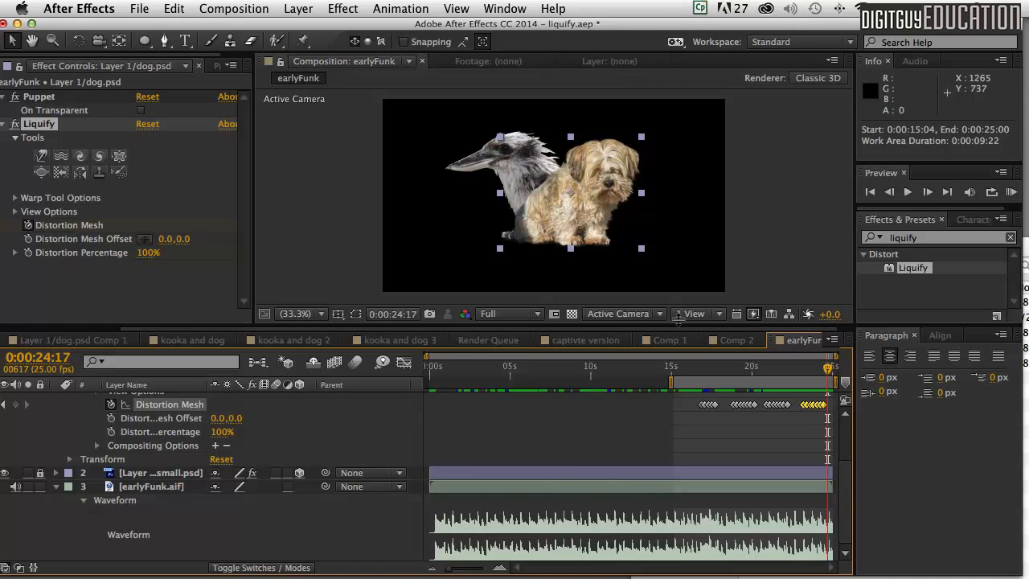
Step: Enlarge the composition view, RAM-preview the complete mouth animation, and place the current time at 0:00:15:19
drag(680, 319, 679, 407)
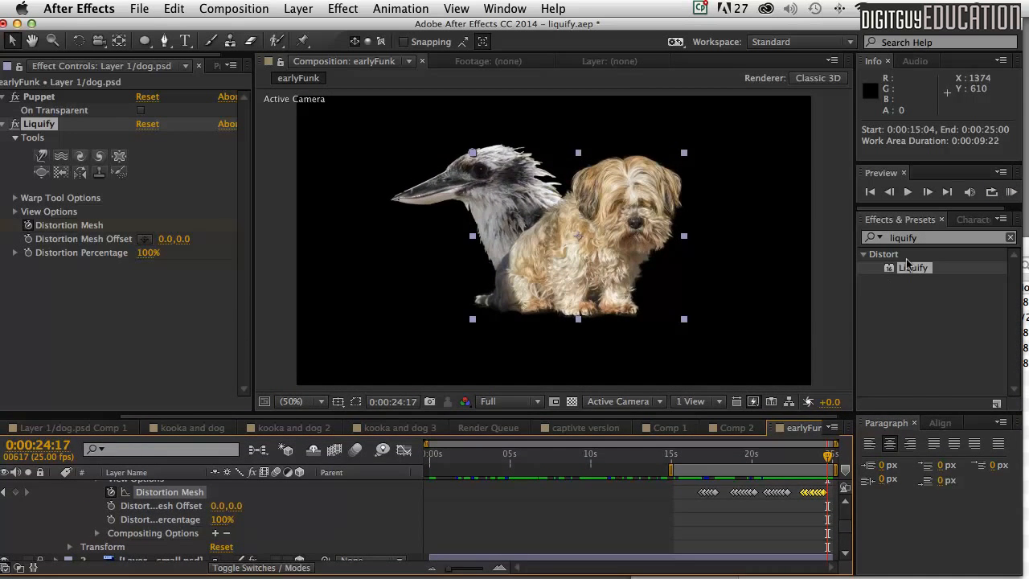
click(1012, 192)
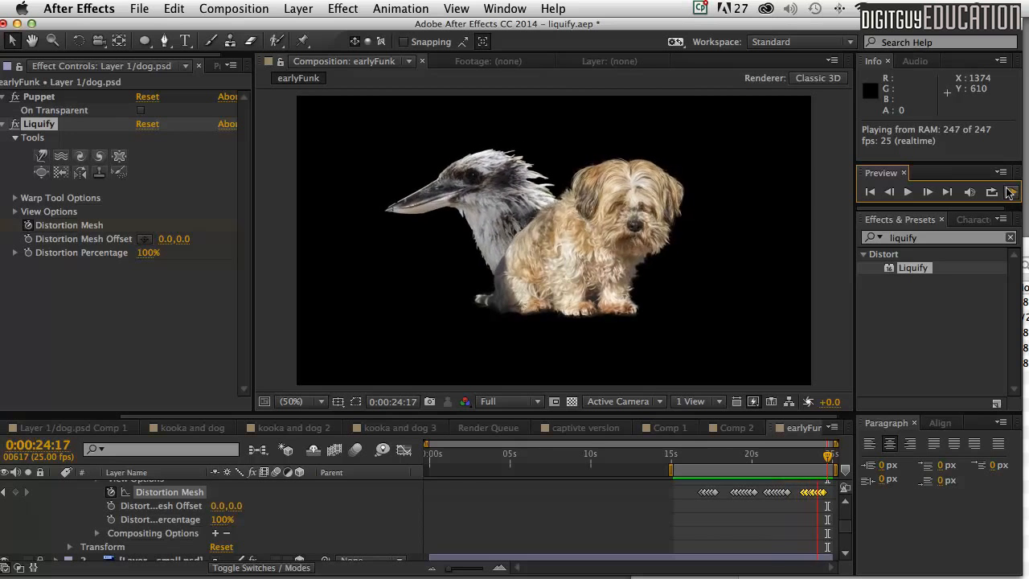
click(1011, 193)
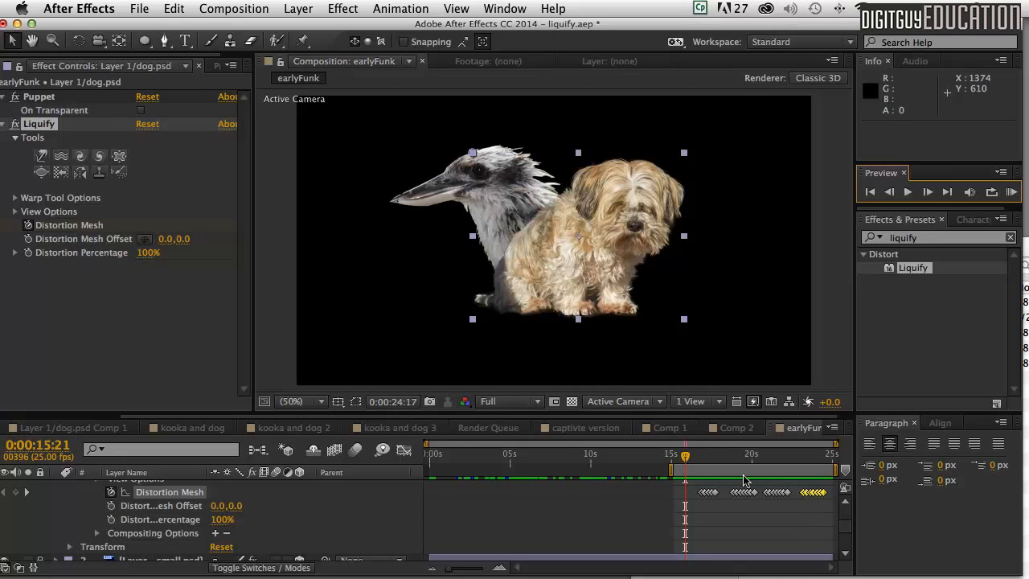
mouse_move(683, 456)
mouse_down()
mouse_move(673, 457)
mouse_move(726, 458)
mouse_move(671, 457)
mouse_move(712, 459)
mouse_move(684, 457)
mouse_up()
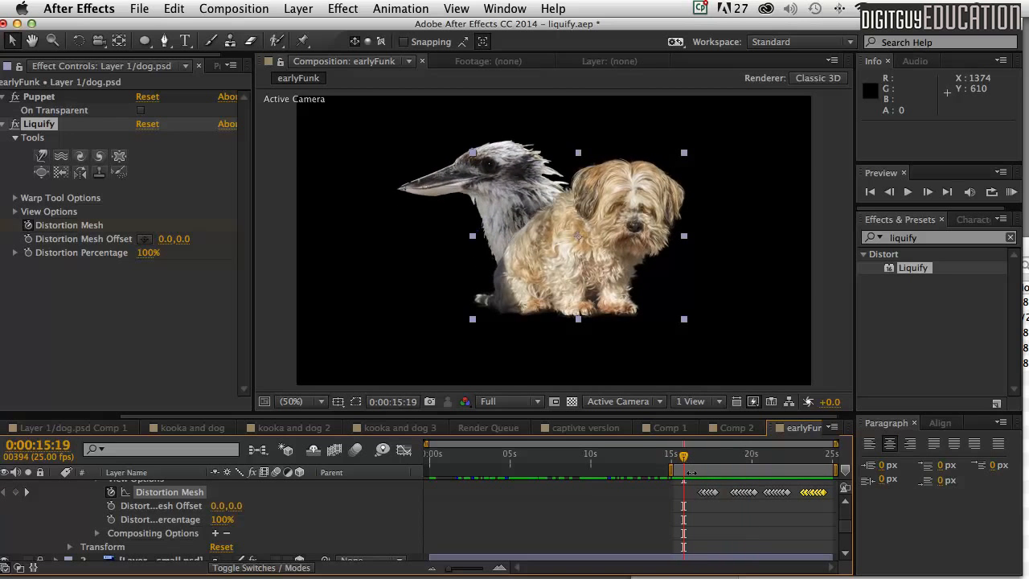